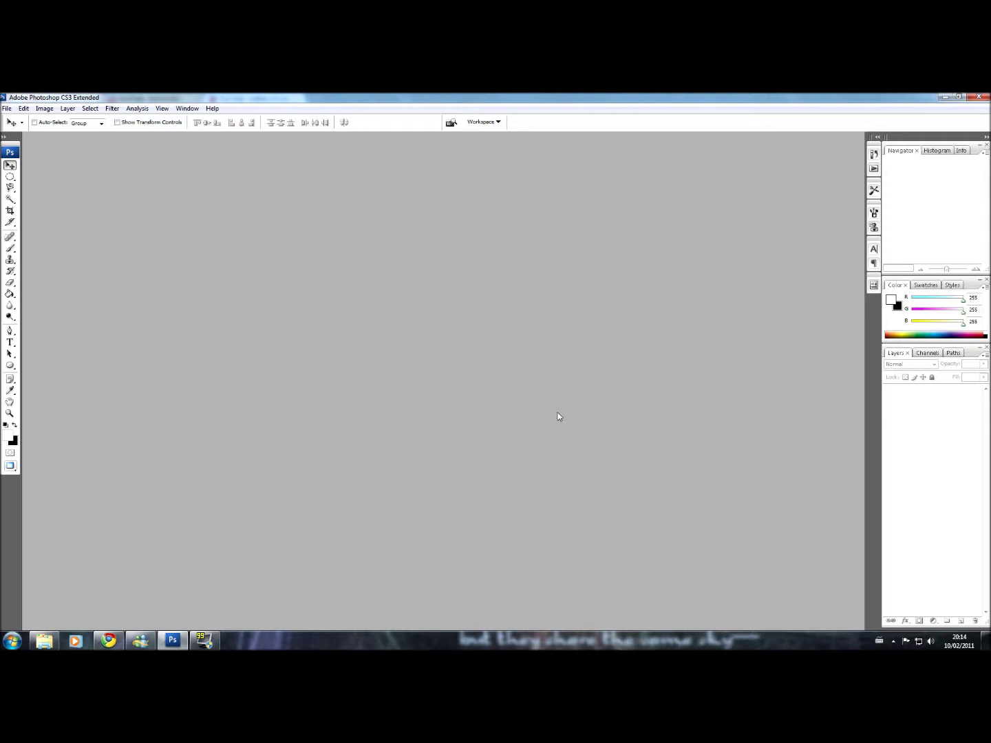
# Create a new 1352 x 1352 pixel RGB document at 300 pixels/inch with a white background
pyautogui.click(6, 109)
pyautogui.click(20, 120)
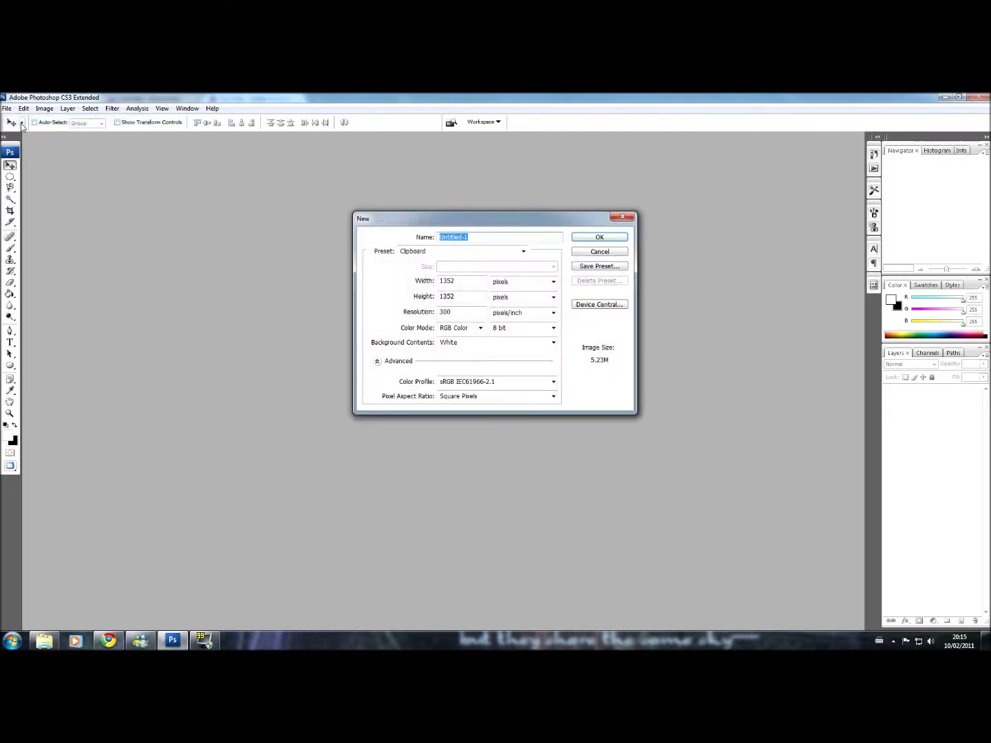
pyautogui.click(601, 239)
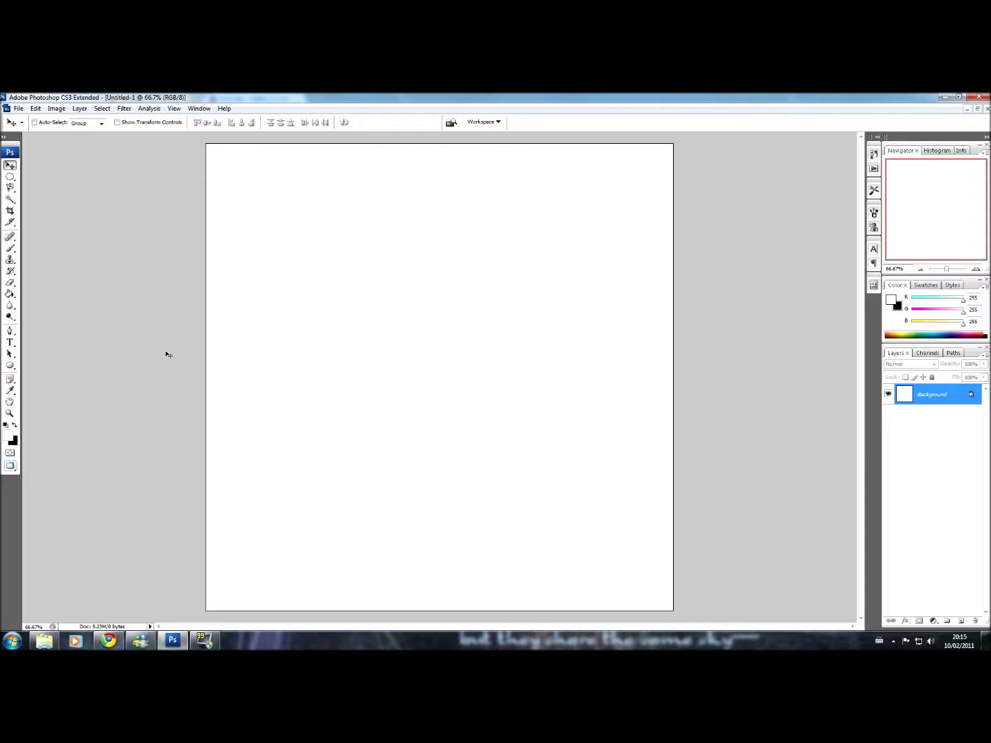
# Reset the colours to their defaults and fill the Background layer with black using the Paint Bucket
pyautogui.press('d')
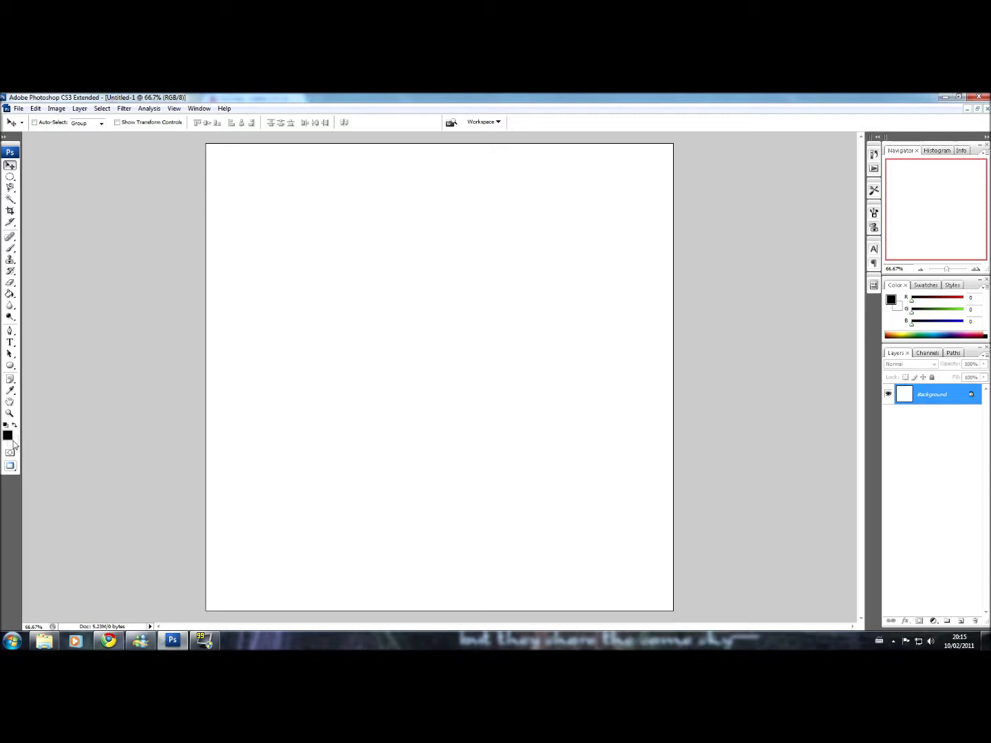
pyautogui.click(10, 294)
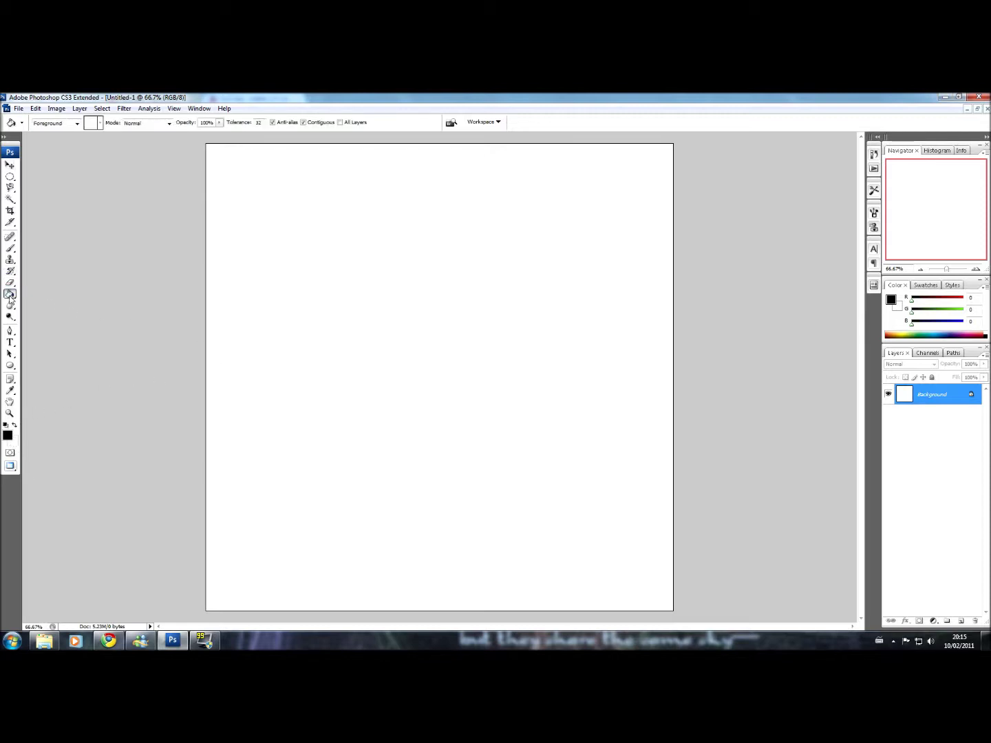
pyautogui.click(452, 332)
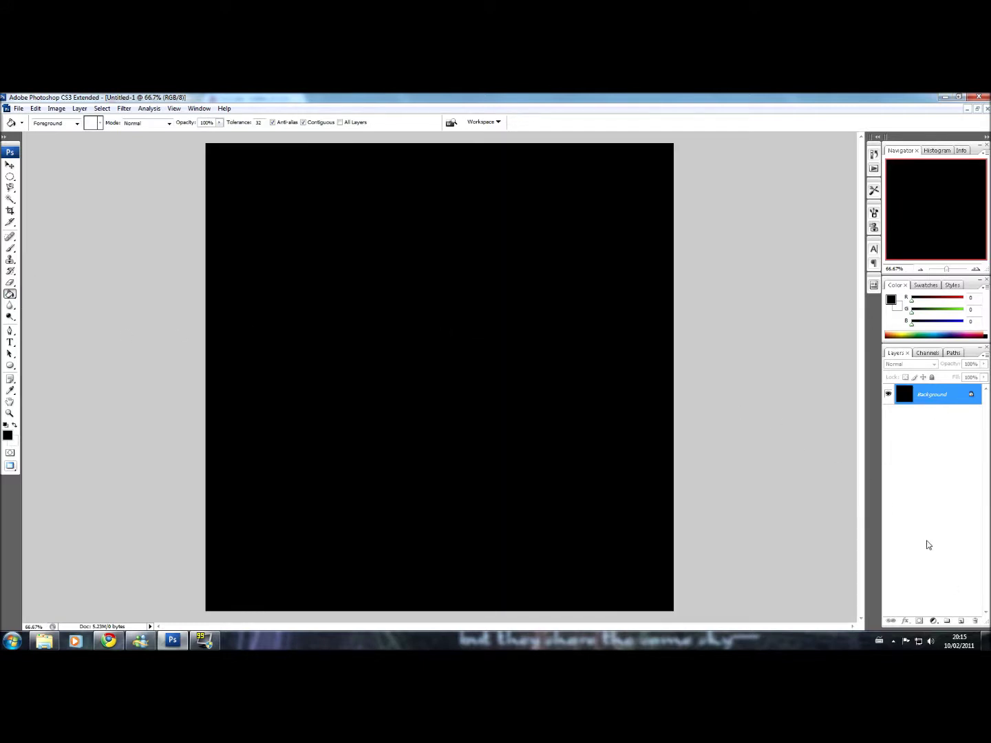
# Draw a large white circle with the Ellipse tool on a new layer and centre it on the black canvas
pyautogui.click(961, 622)
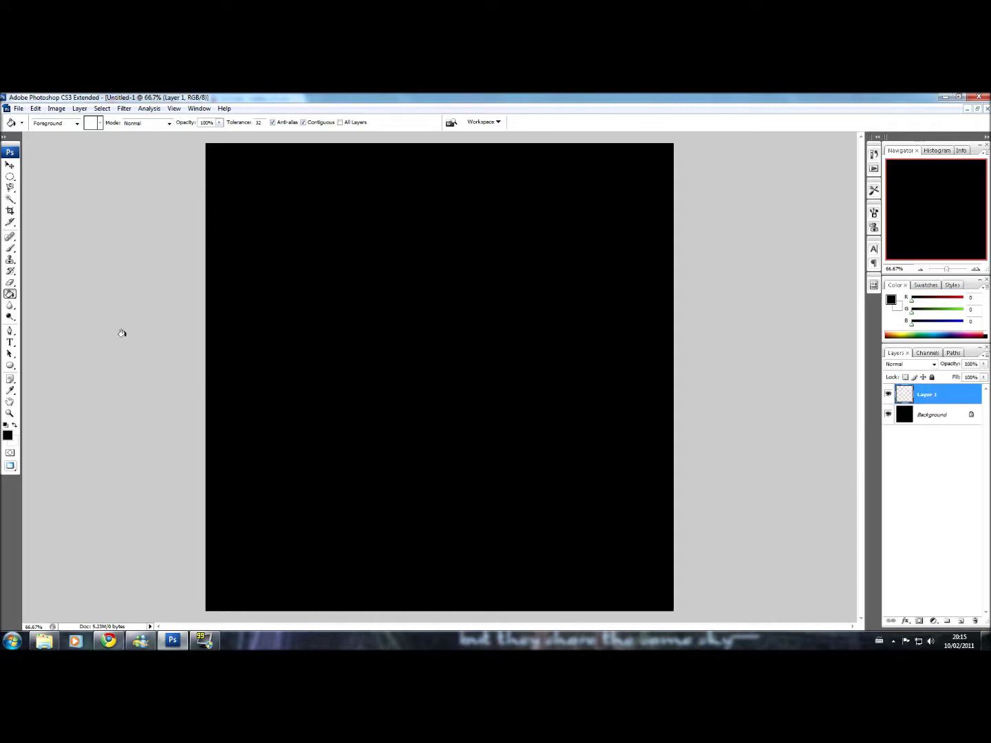
pyautogui.click(16, 426)
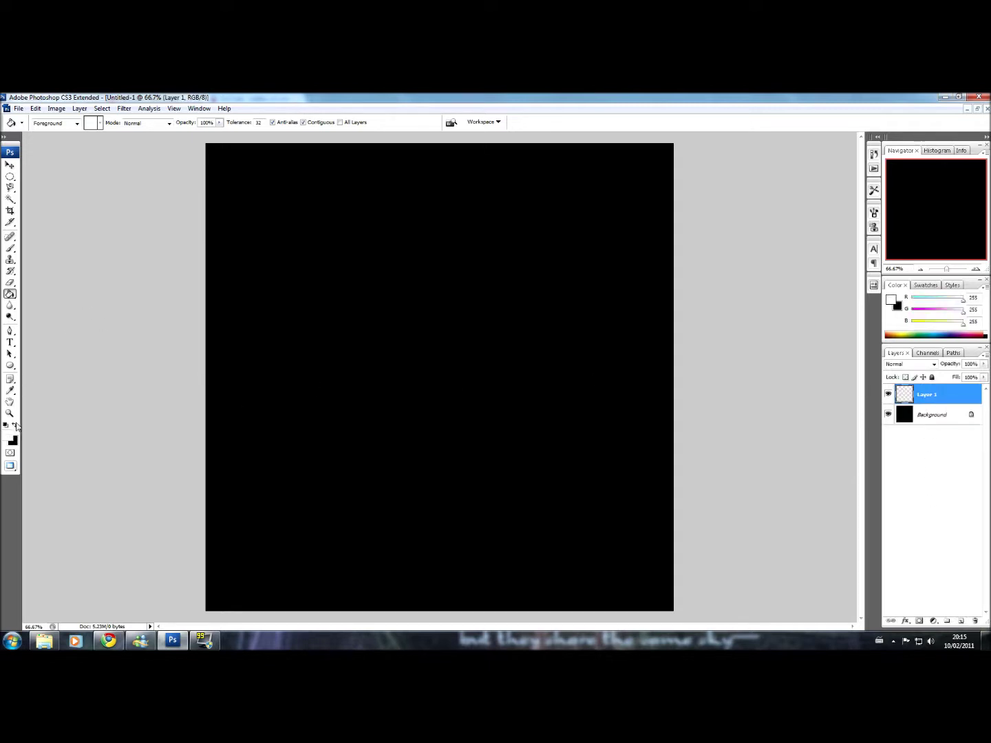
pyautogui.click(10, 366)
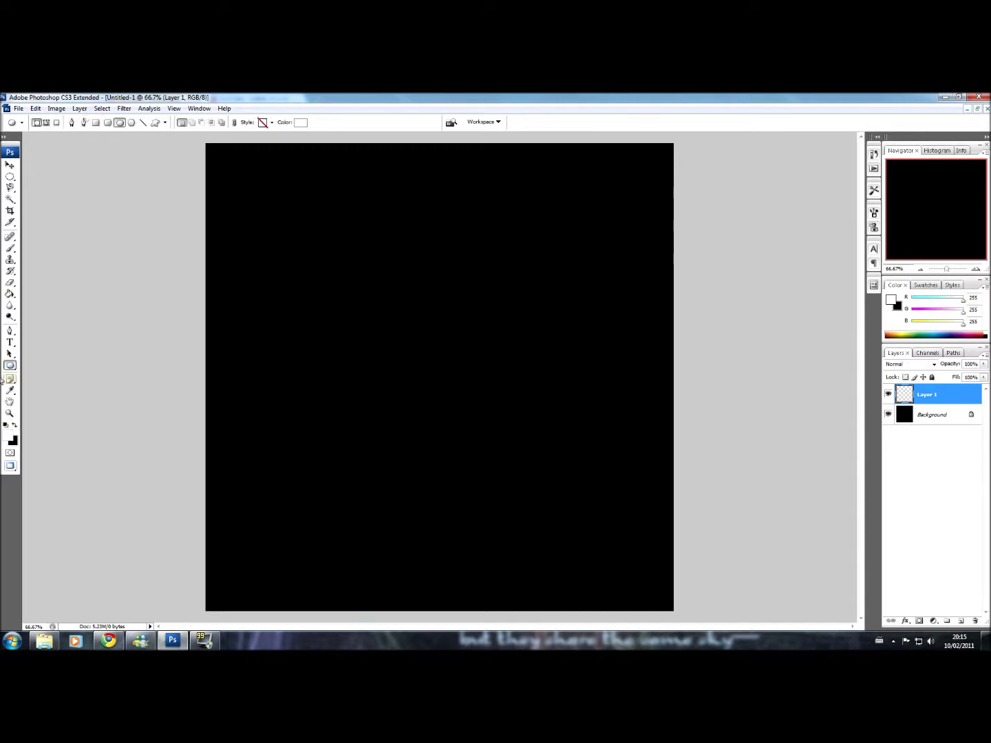
pyautogui.click(11, 367)
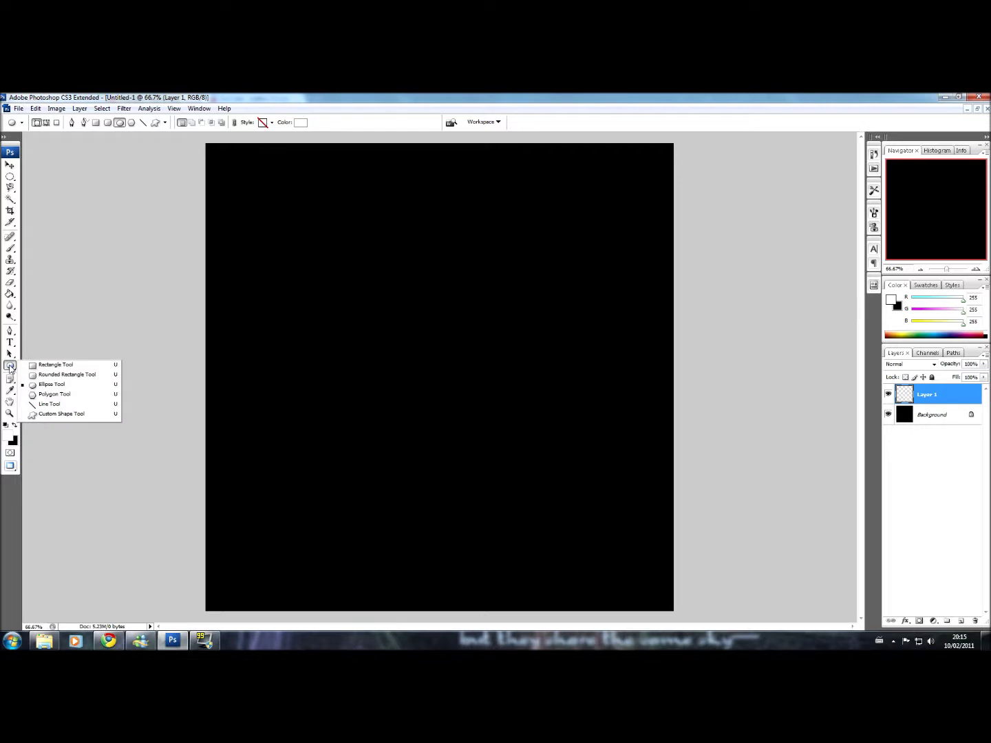
pyautogui.click(60, 385)
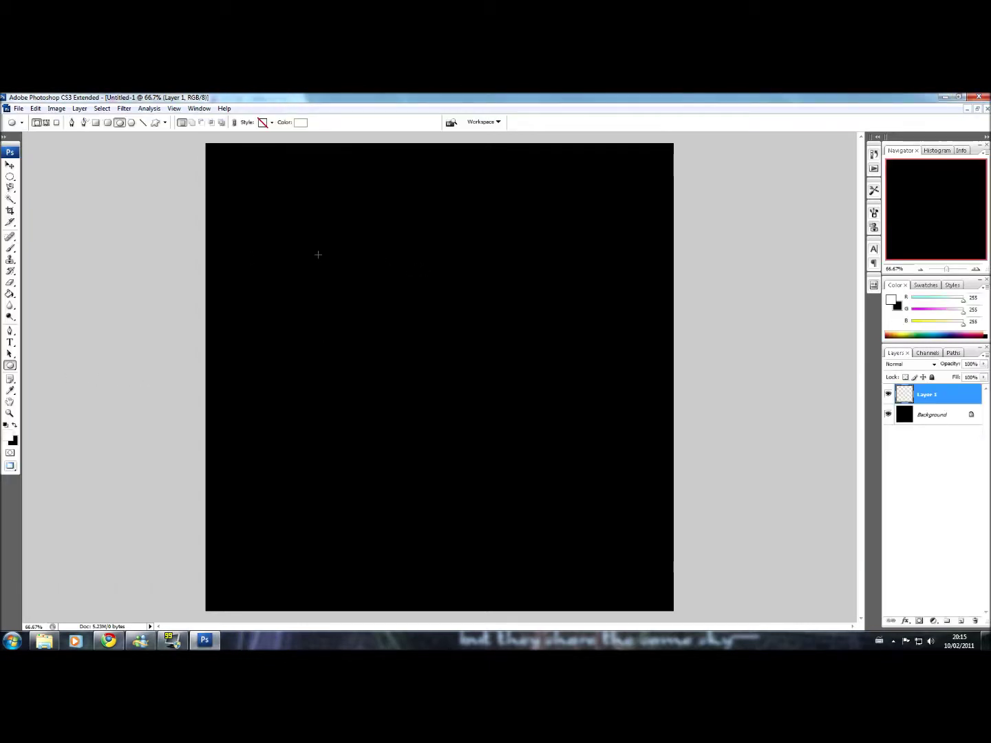
pyautogui.moveTo(291, 243); pyautogui.dragTo(732, 591)
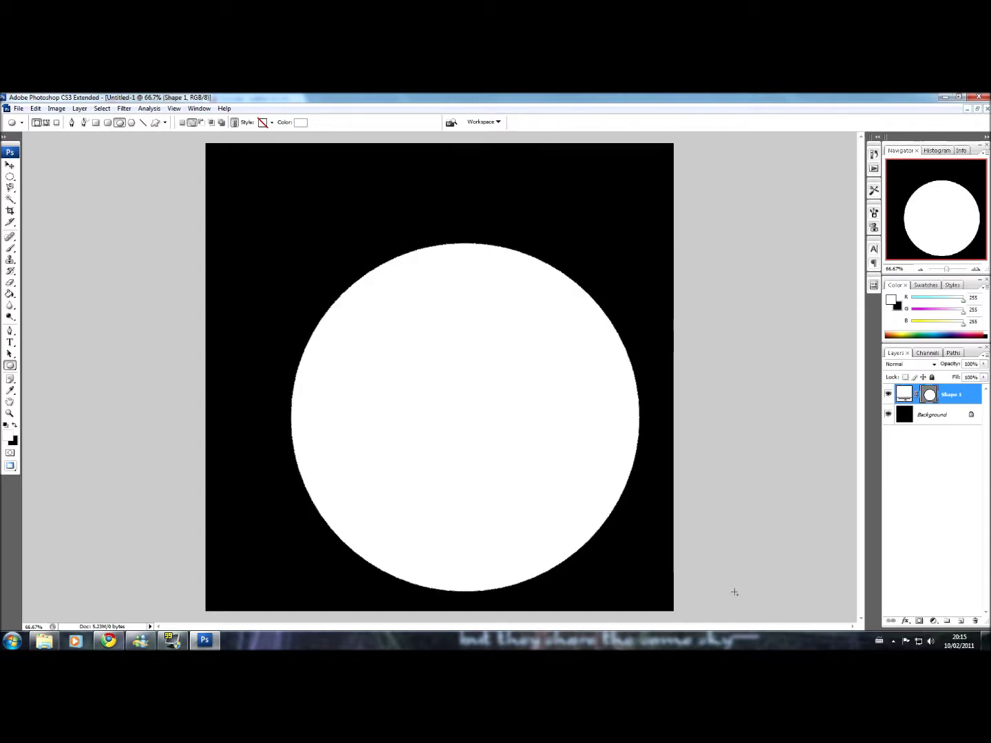
pyautogui.click(10, 165)
pyautogui.moveTo(488, 416); pyautogui.dragTo(444, 379)
# Rasterize the circle while applying the Difference Clouds filter, and shift the textured circle slightly toward the canvas centre
pyautogui.click(124, 109)
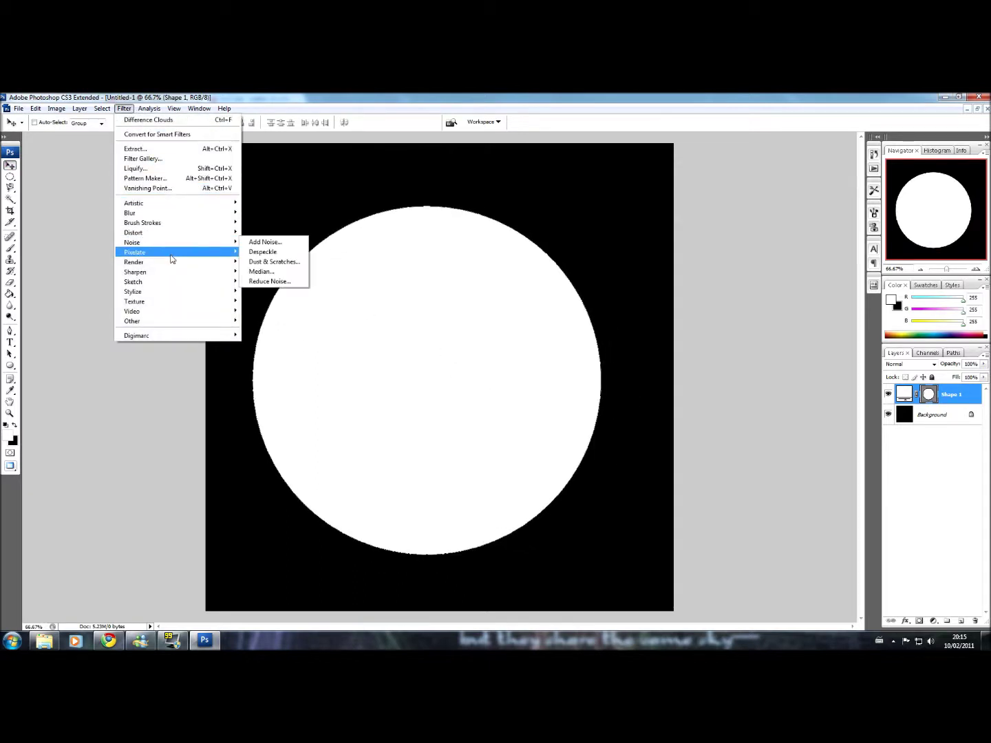
pyautogui.moveTo(173, 262)
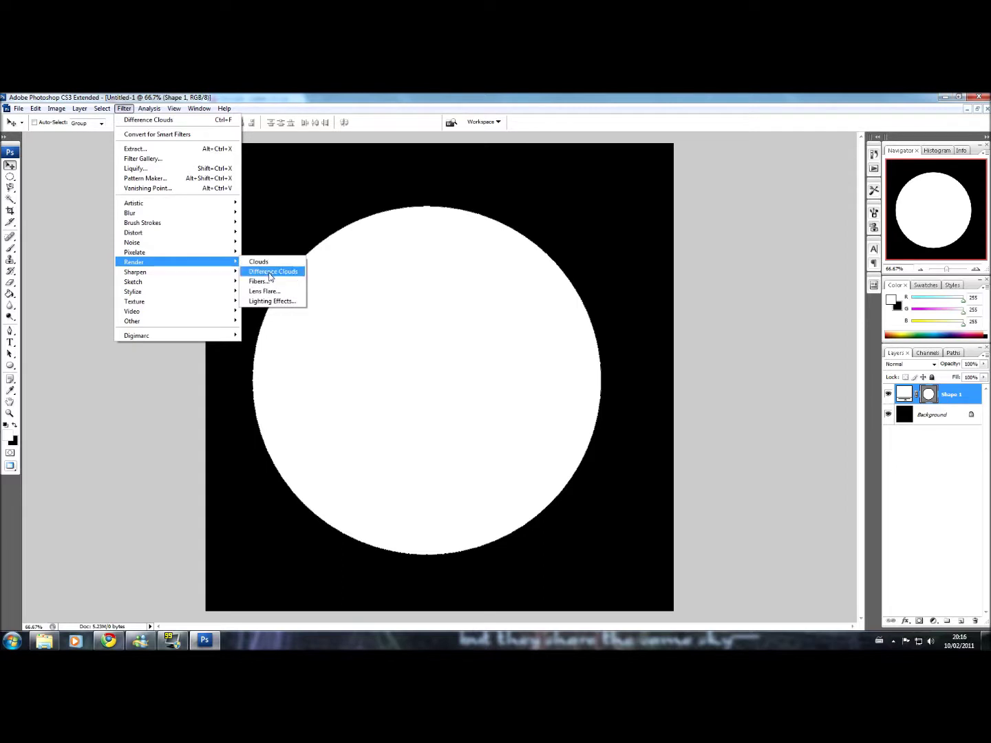
pyautogui.click(270, 272)
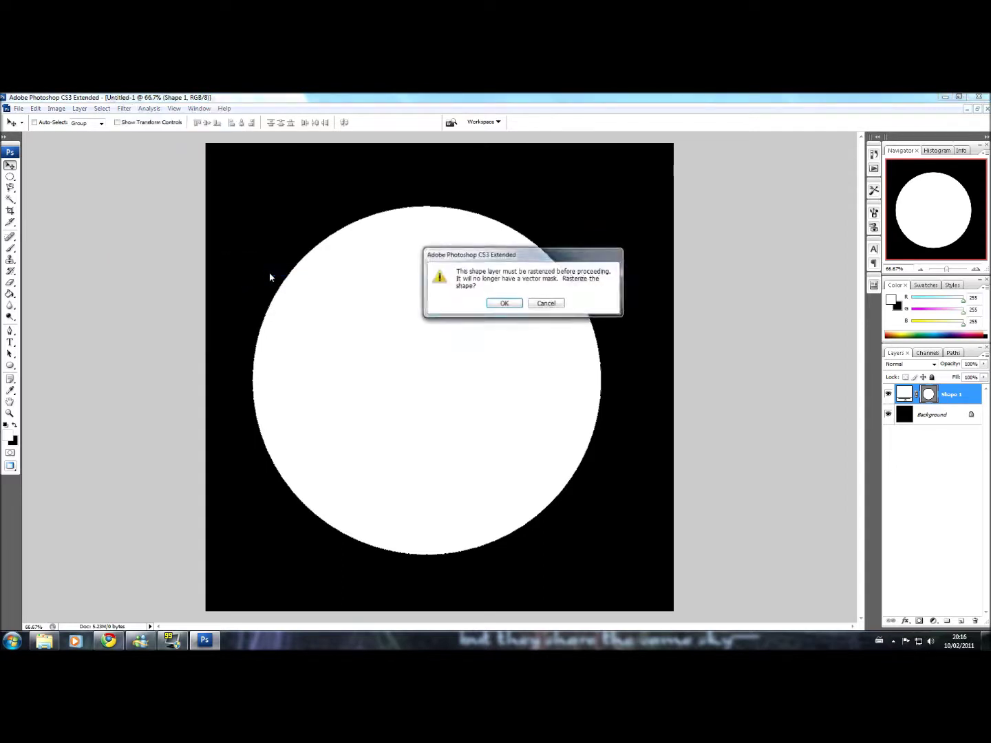
pyautogui.click(503, 303)
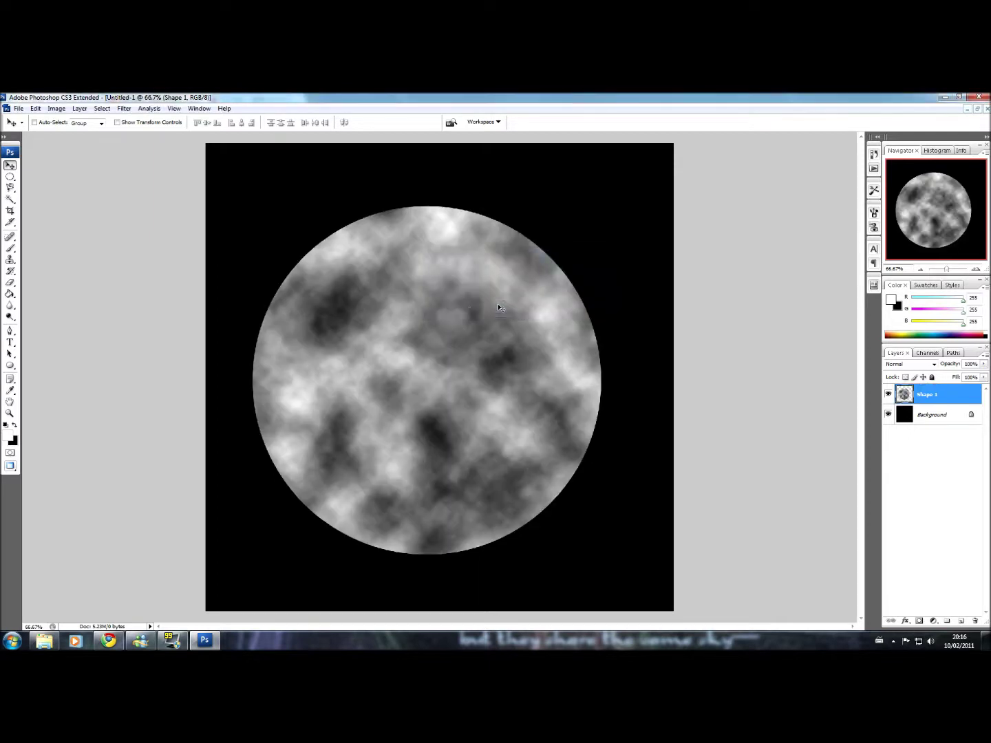
pyautogui.moveTo(458, 349); pyautogui.dragTo(474, 343)
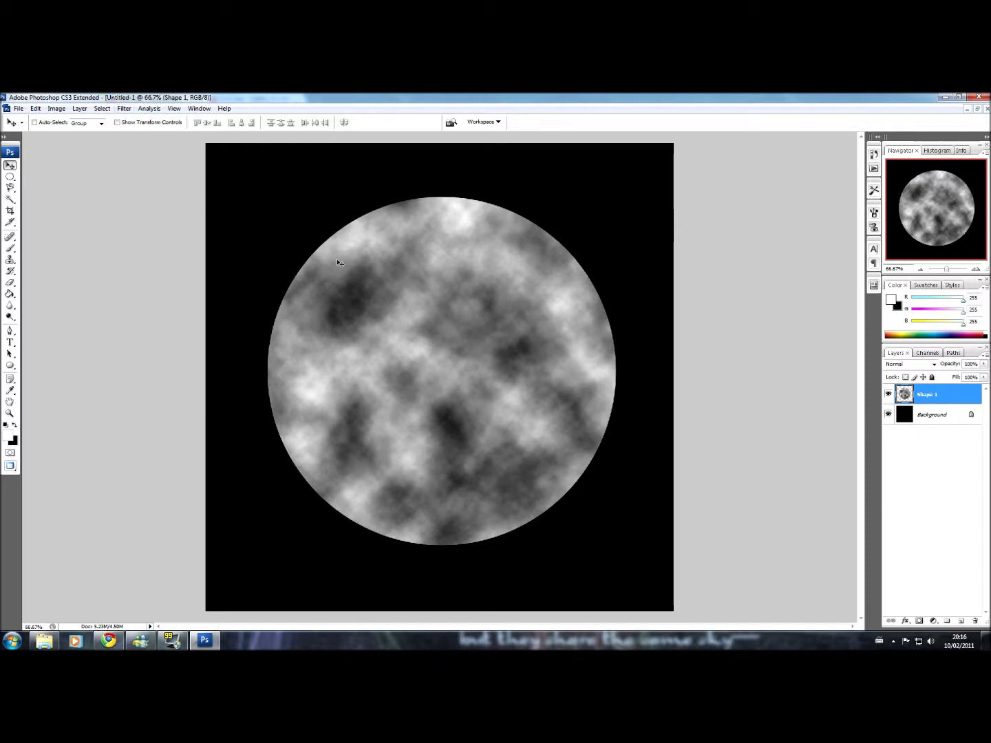
# Enable the Outer Glow and Inner Glow layer styles on the clouded circle
pyautogui.click(80, 109)
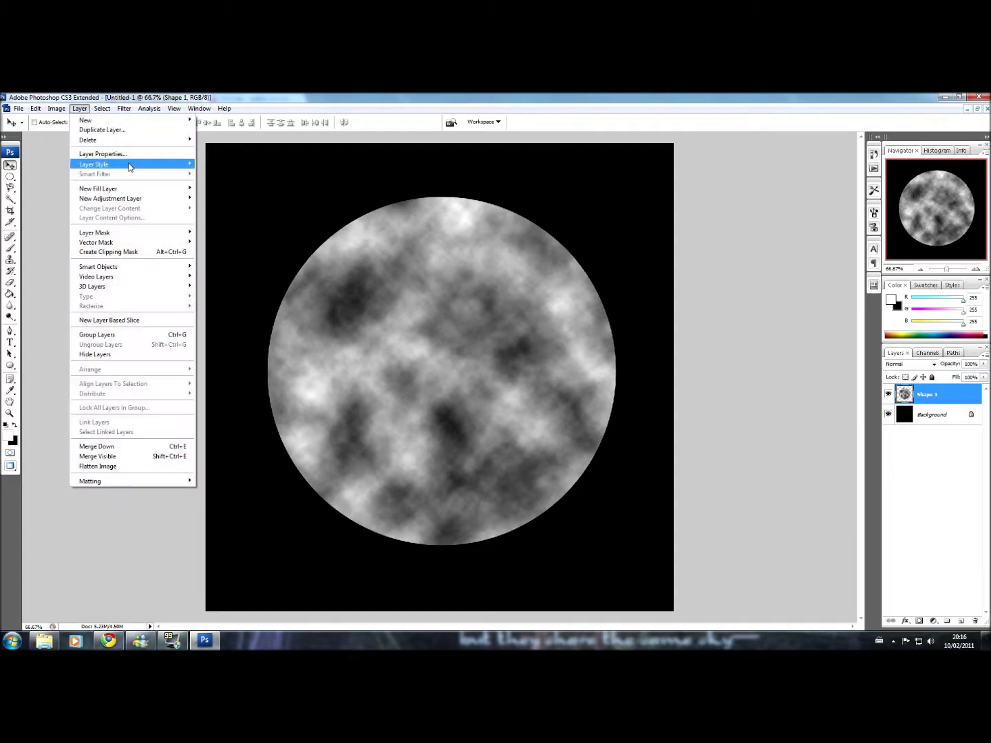
pyautogui.moveTo(130, 166)
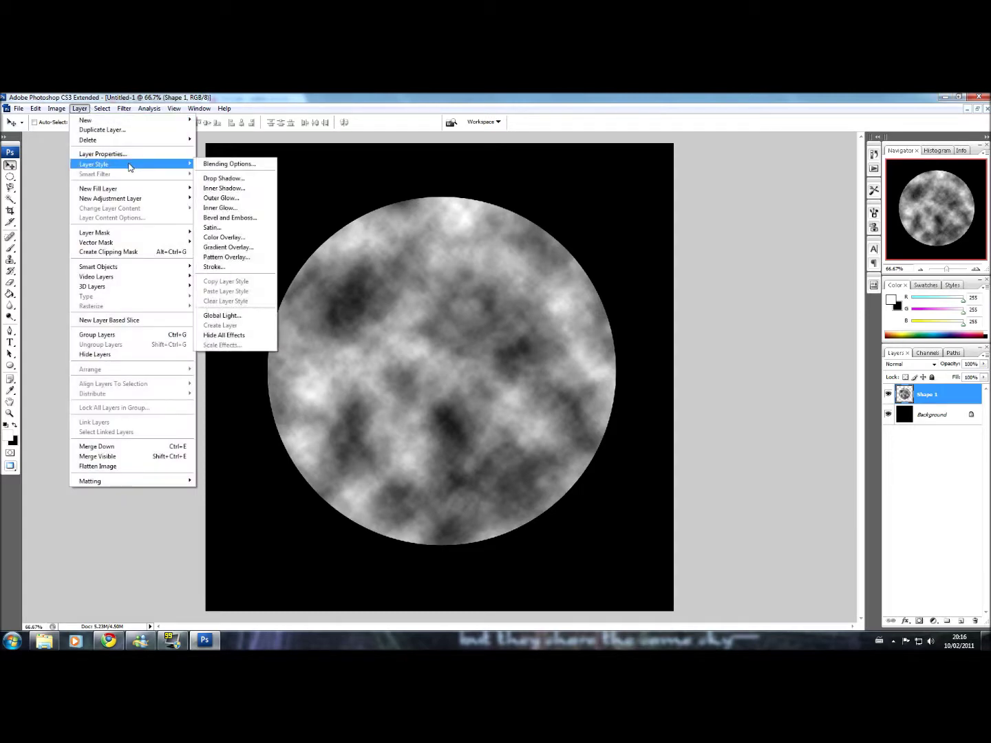
pyautogui.click(220, 164)
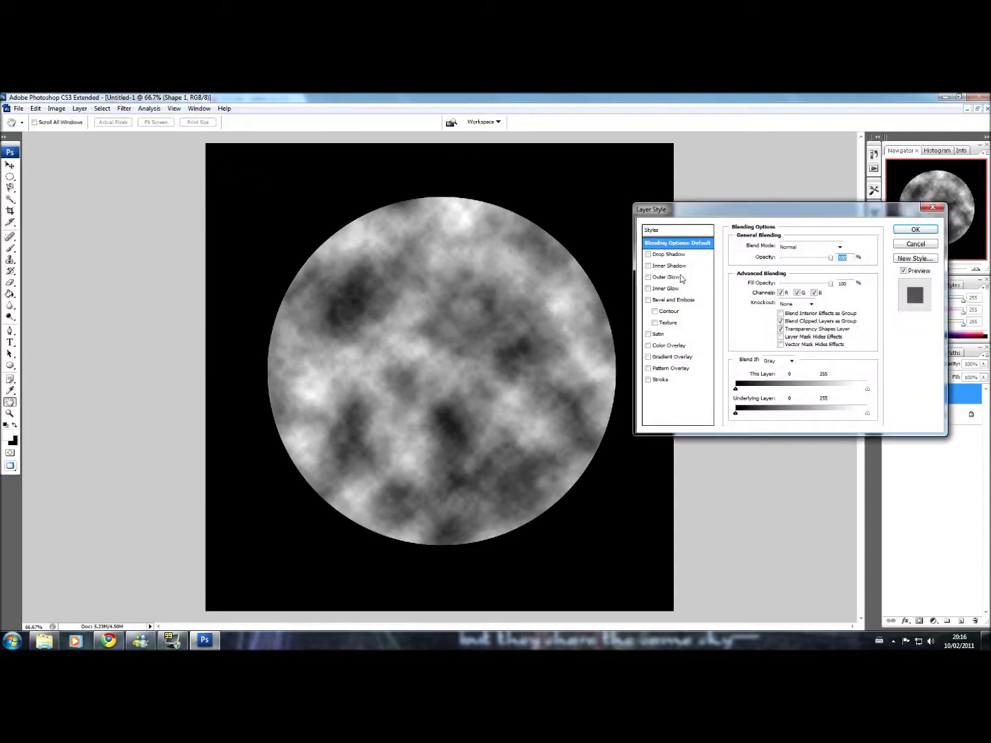
pyautogui.click(675, 278)
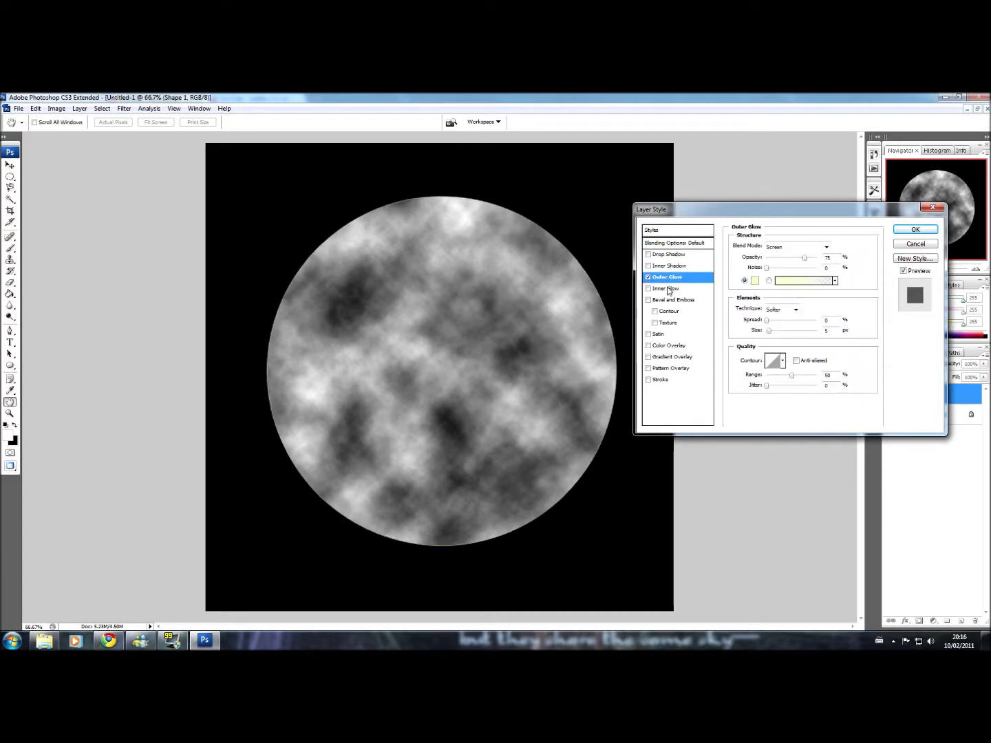
pyautogui.click(668, 289)
pyautogui.moveTo(741, 207); pyautogui.dragTo(615, 192)
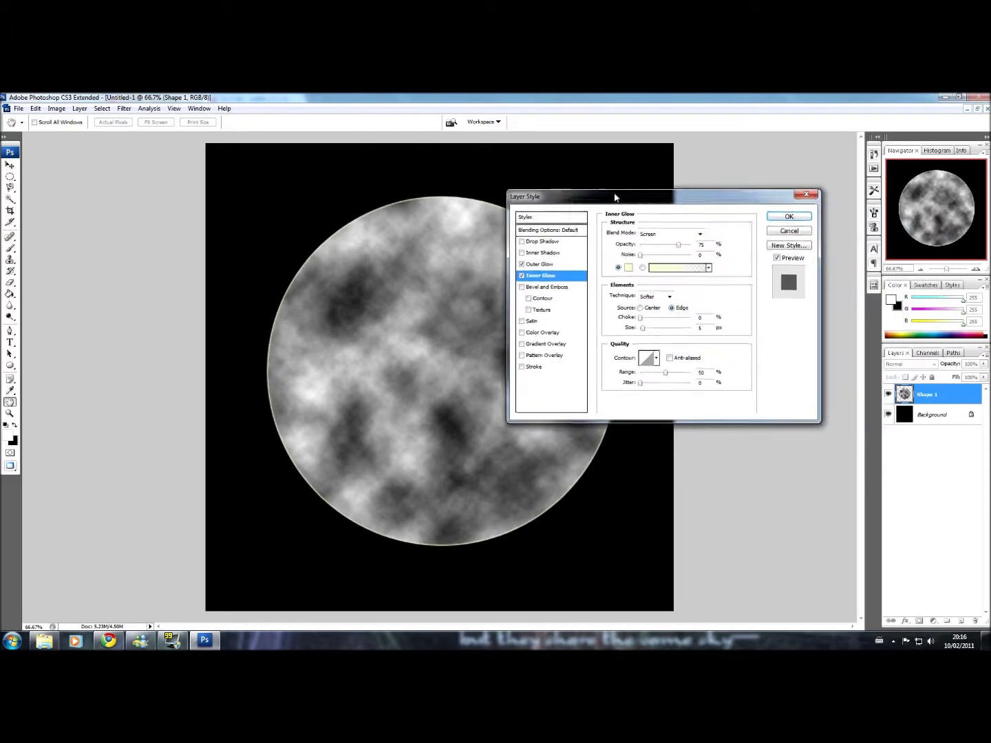
# Set the Outer Glow colour to white and increase its size to form a broad halo around the circle
pyautogui.click(543, 265)
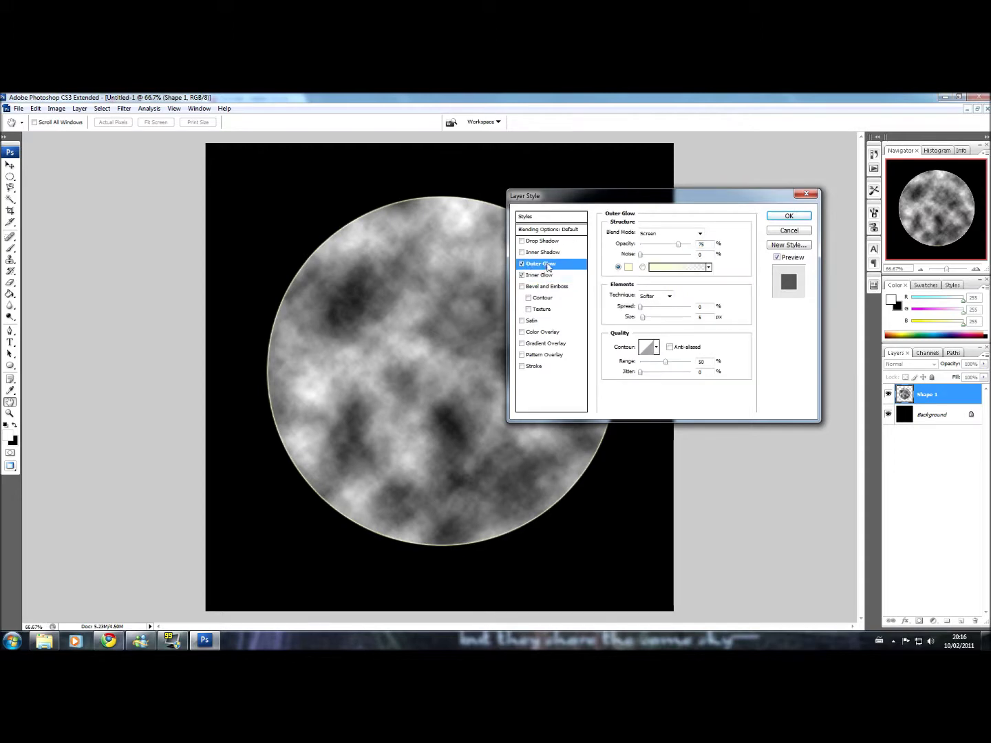
pyautogui.click(630, 268)
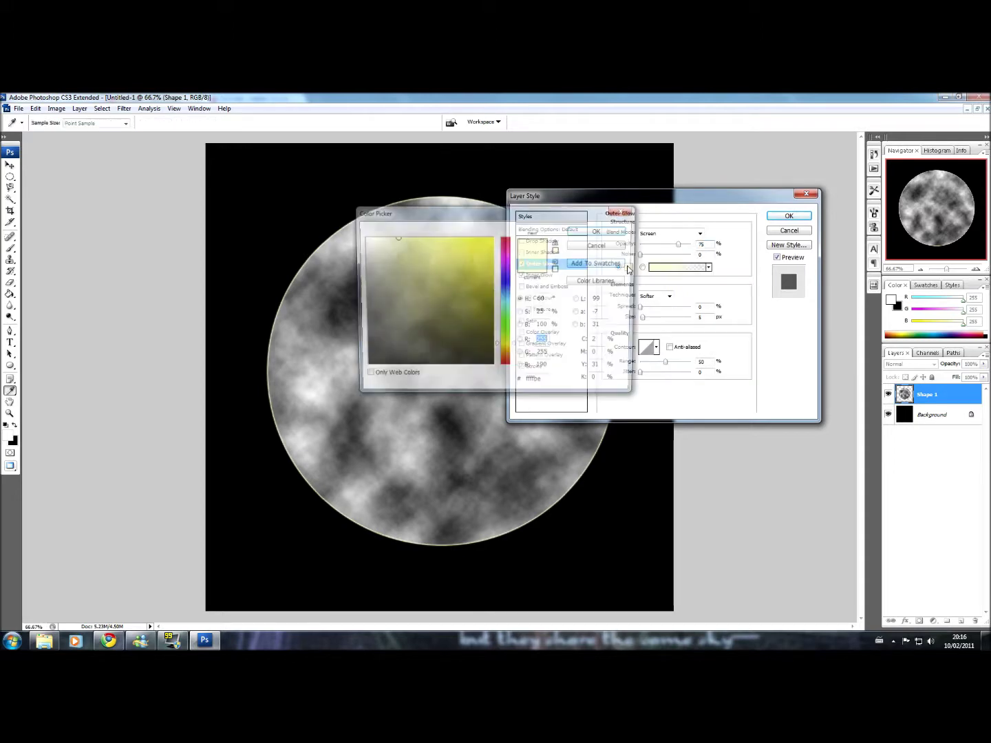
pyautogui.click(575, 229)
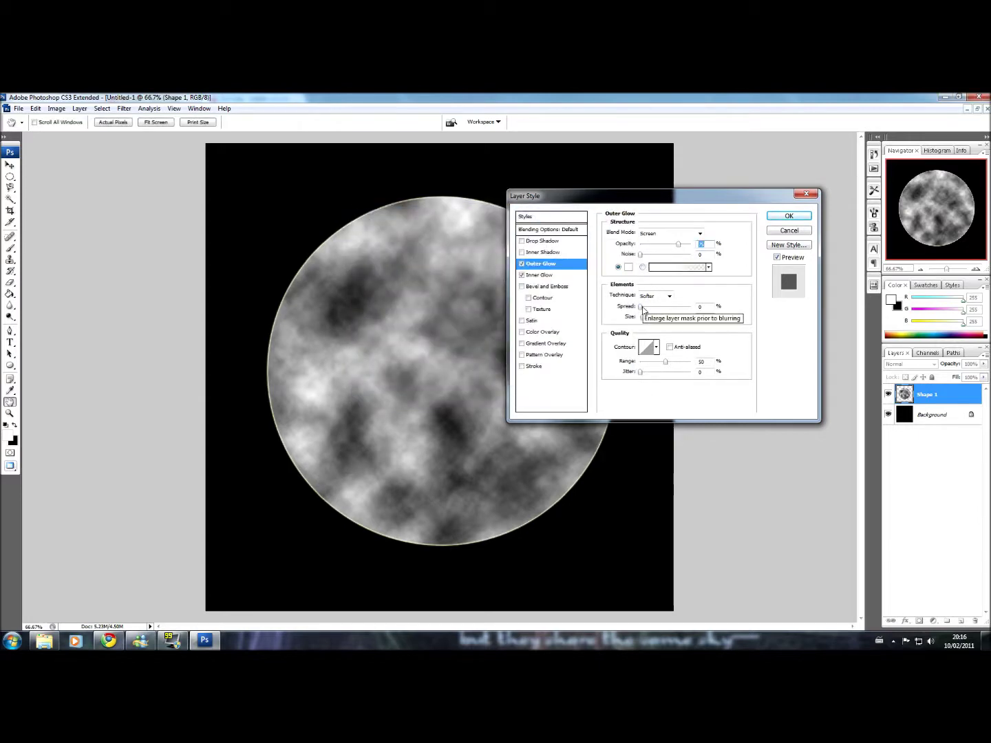
pyautogui.moveTo(656, 200); pyautogui.dragTo(782, 183)
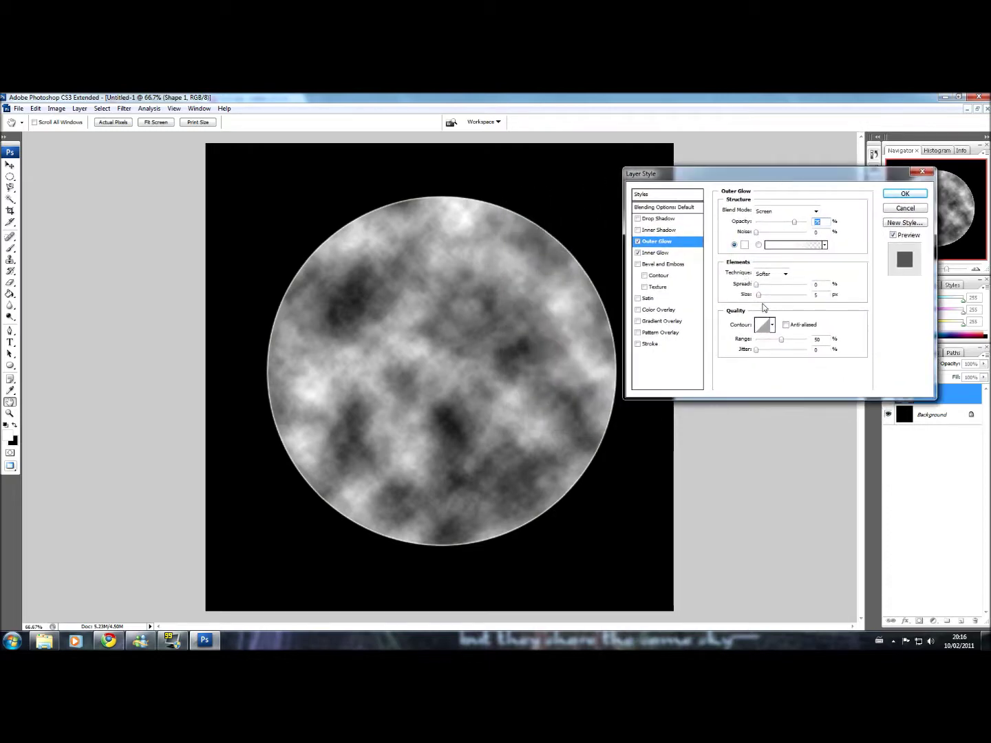
pyautogui.moveTo(759, 297); pyautogui.dragTo(783, 301)
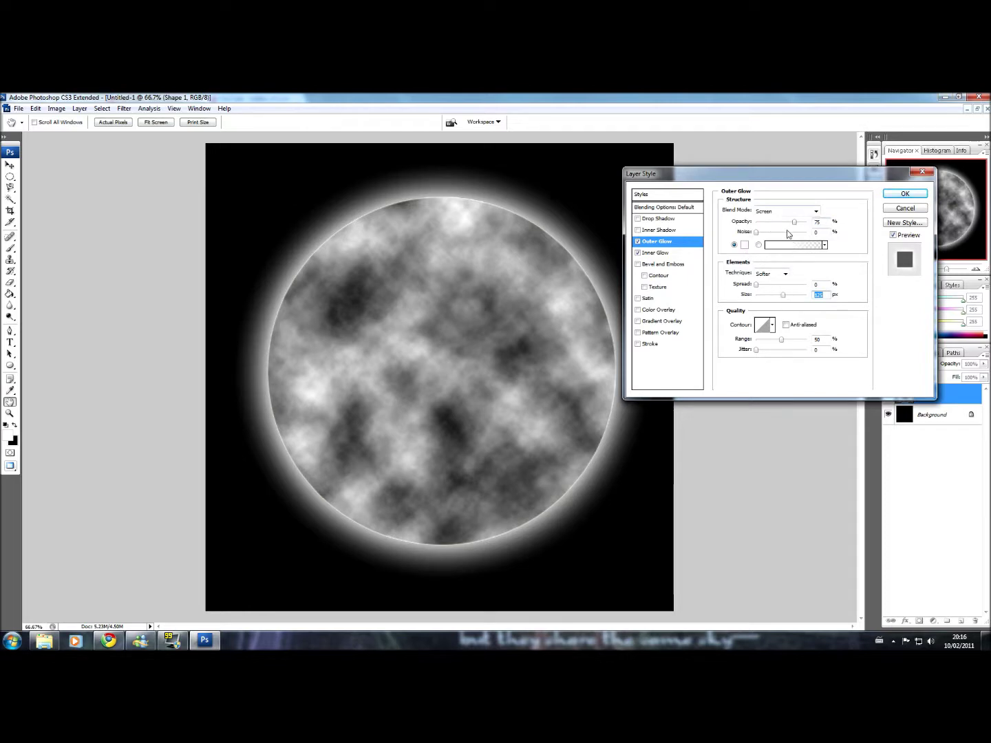
pyautogui.moveTo(796, 223)
pyautogui.mouseDown()
pyautogui.moveTo(765, 227)
pyautogui.moveTo(796, 231)
pyautogui.mouseUp()
pyautogui.moveTo(784, 301)
pyautogui.mouseDown()
pyautogui.moveTo(810, 298)
pyautogui.moveTo(782, 299)
pyautogui.mouseUp()
# Set the Inner Glow to white with a size of 250 px, apply the layer style, and nudge the moon's position
pyautogui.click(669, 254)
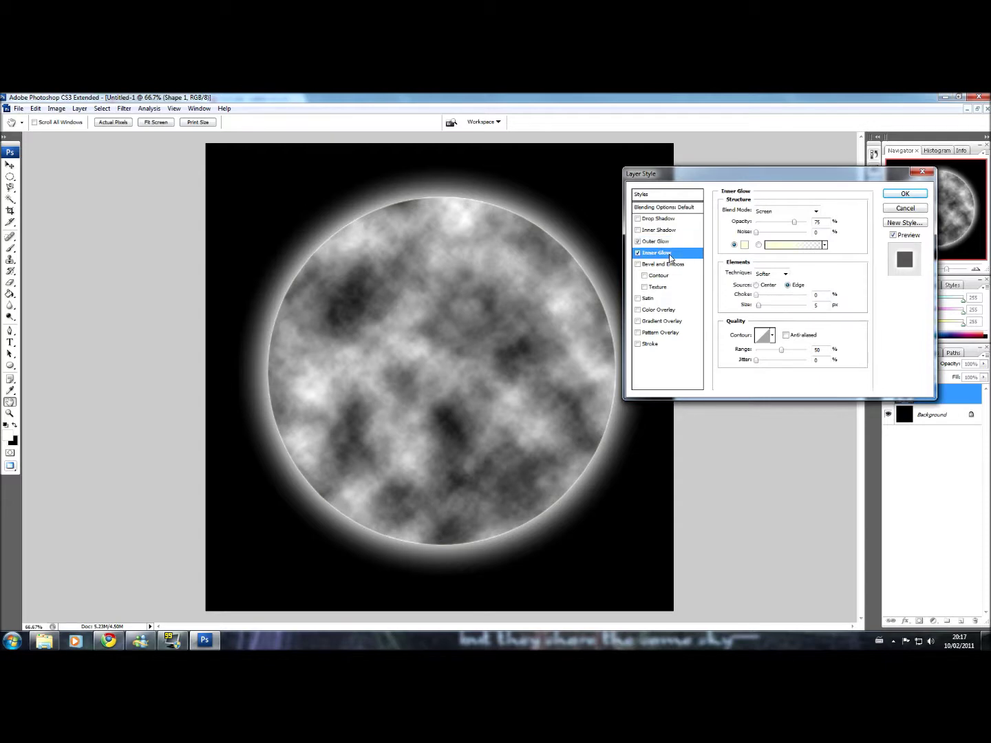
pyautogui.click(746, 245)
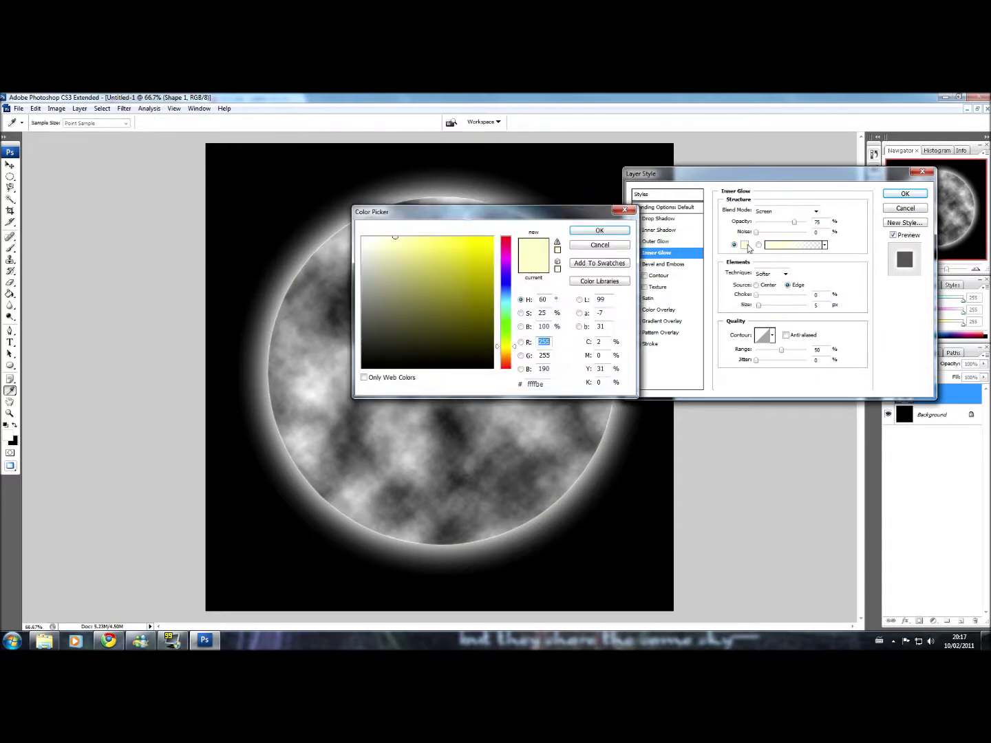
pyautogui.click(598, 230)
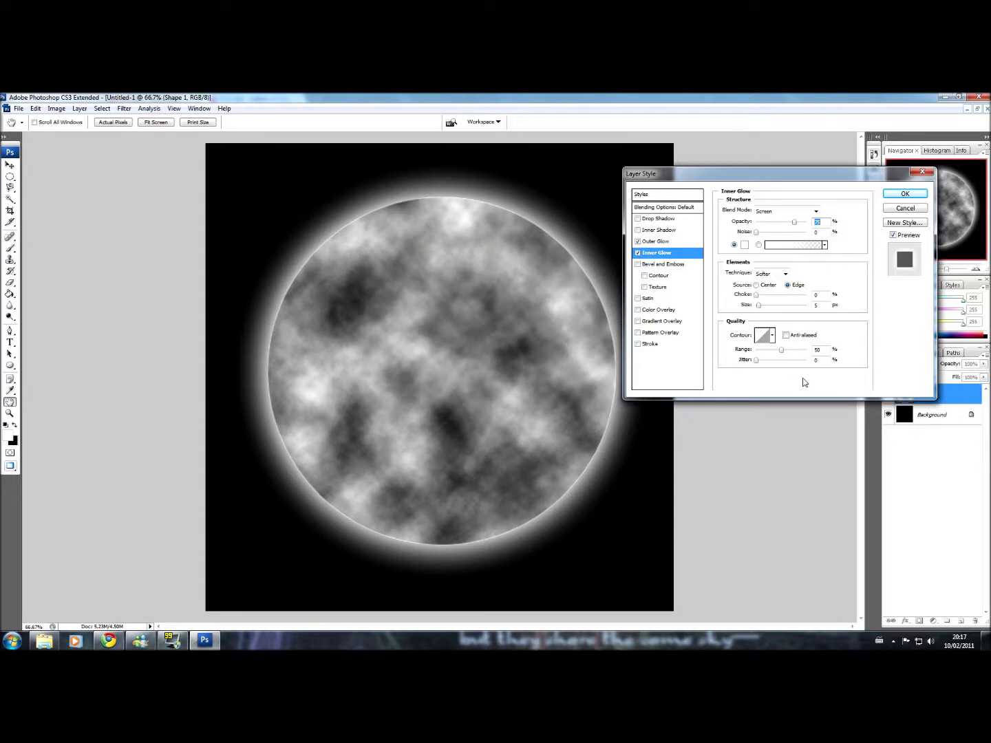
pyautogui.moveTo(758, 305); pyautogui.dragTo(821, 316)
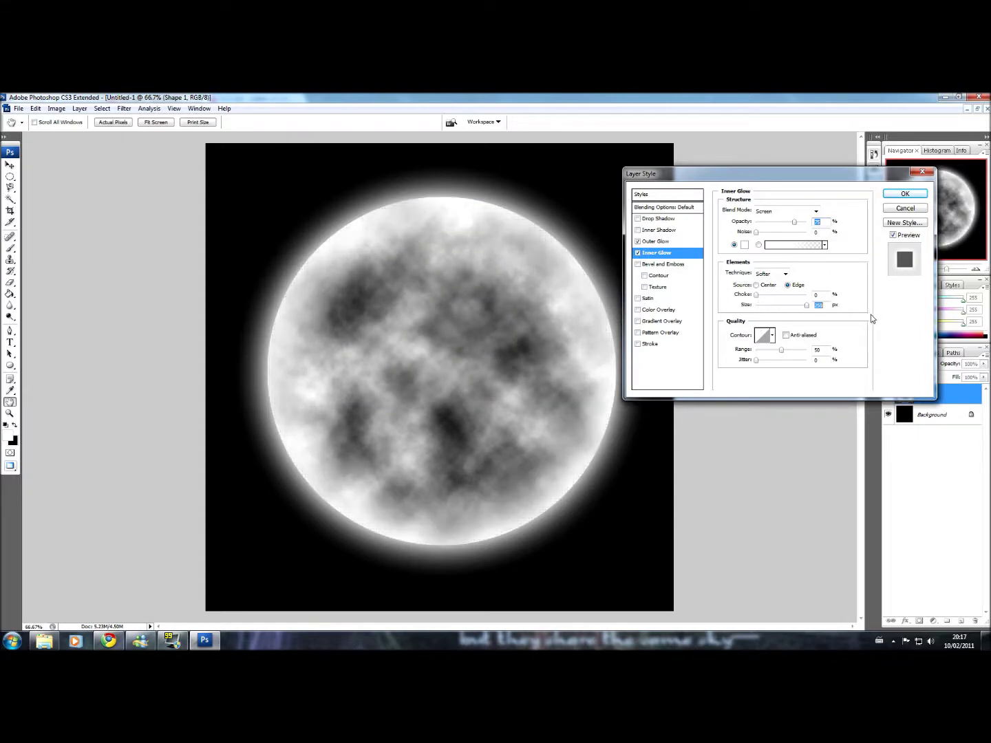
pyautogui.moveTo(766, 177)
pyautogui.mouseDown()
pyautogui.moveTo(838, 127)
pyautogui.moveTo(763, 172)
pyautogui.mouseUp()
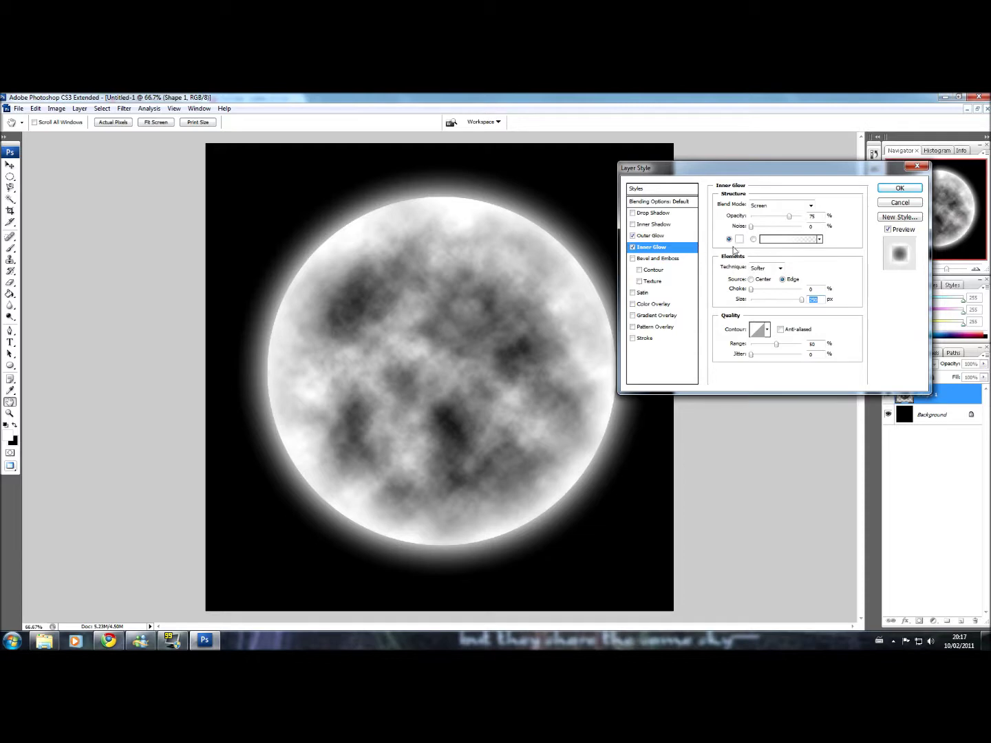
pyautogui.click(898, 189)
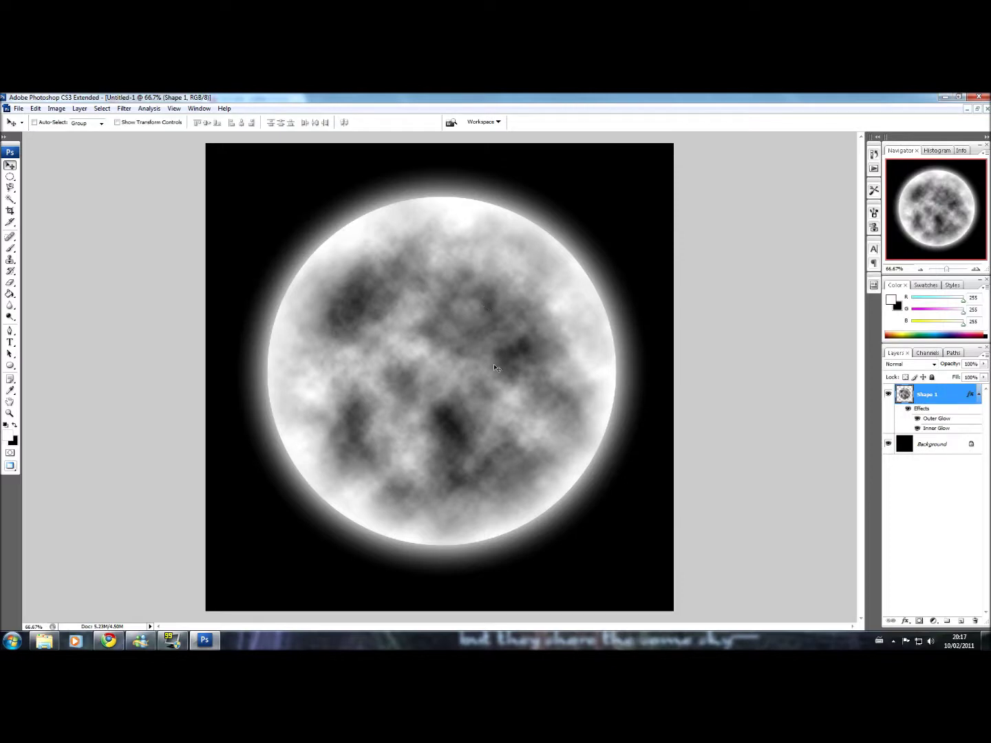
pyautogui.moveTo(495, 363); pyautogui.dragTo(504, 387)
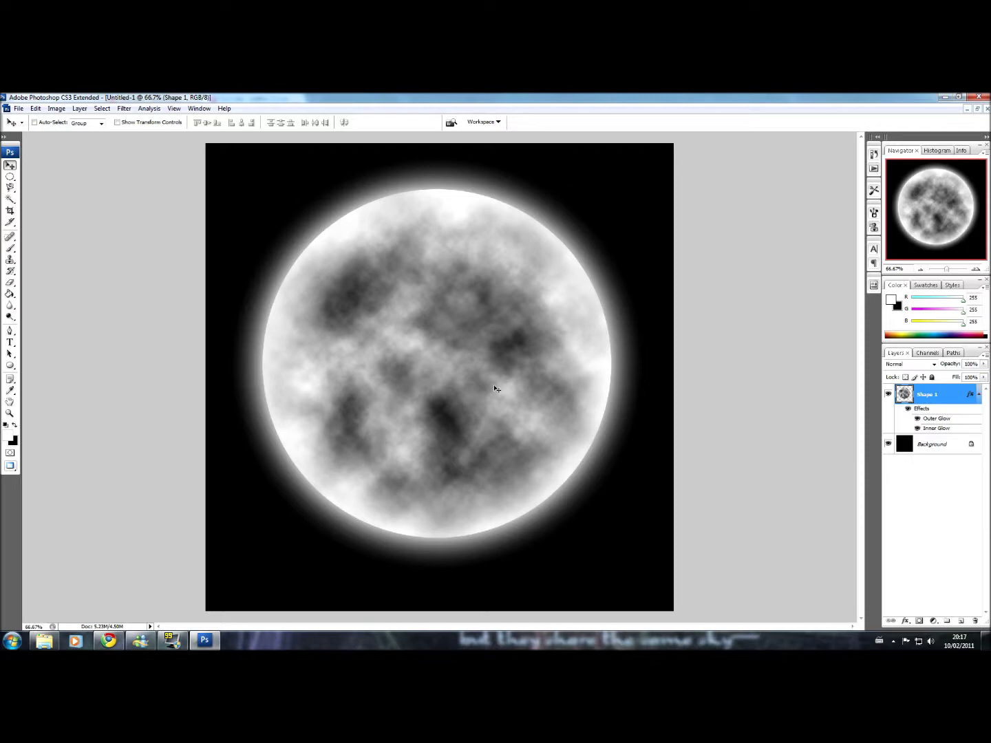
pyautogui.click(83, 110)
pyautogui.click(84, 112)
pyautogui.click(125, 108)
pyautogui.click(125, 109)
pyautogui.click(80, 108)
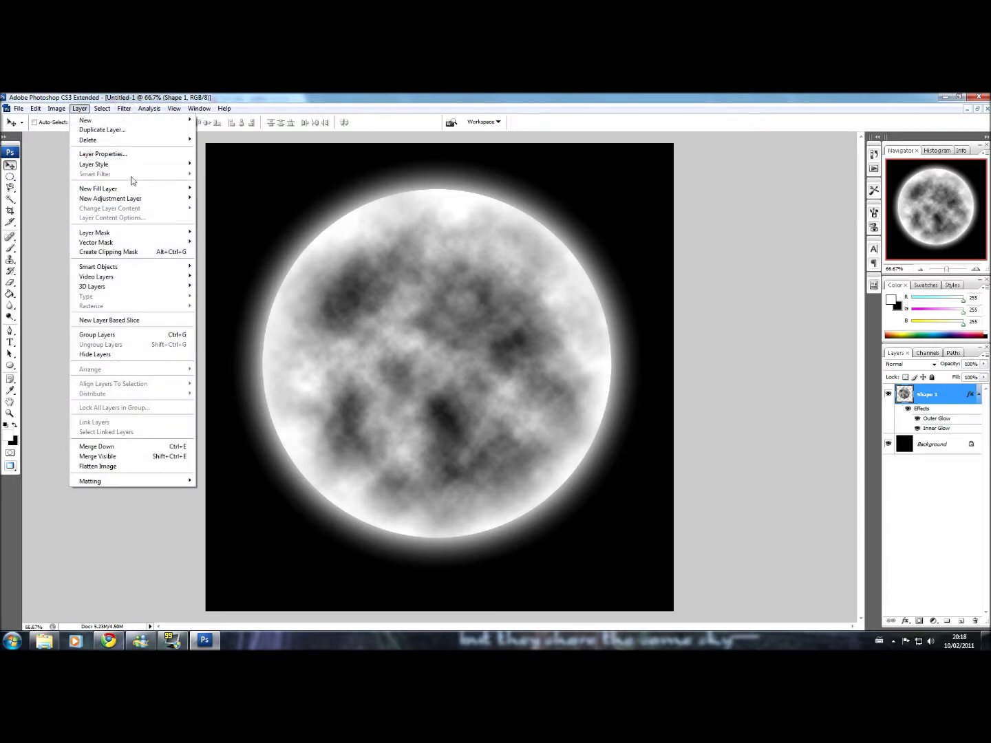
pyautogui.moveTo(142, 162)
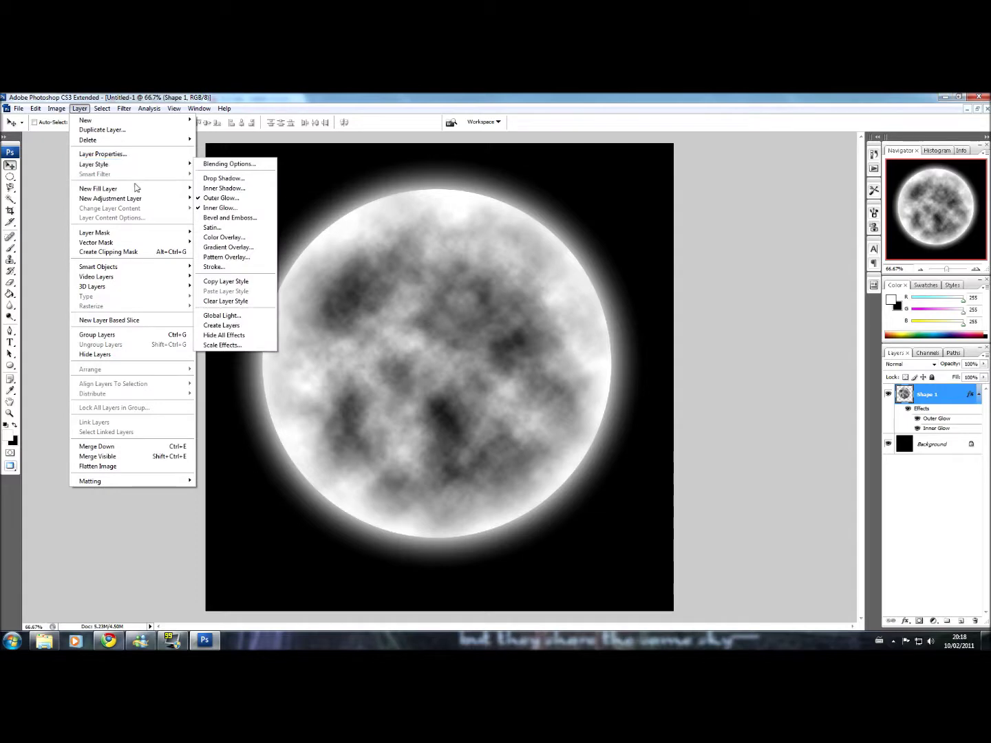
# Add a Hue/Saturation adjustment layer above the moon and enable Colorize, keeping the dialog clear of the moon
pyautogui.moveTo(146, 201)
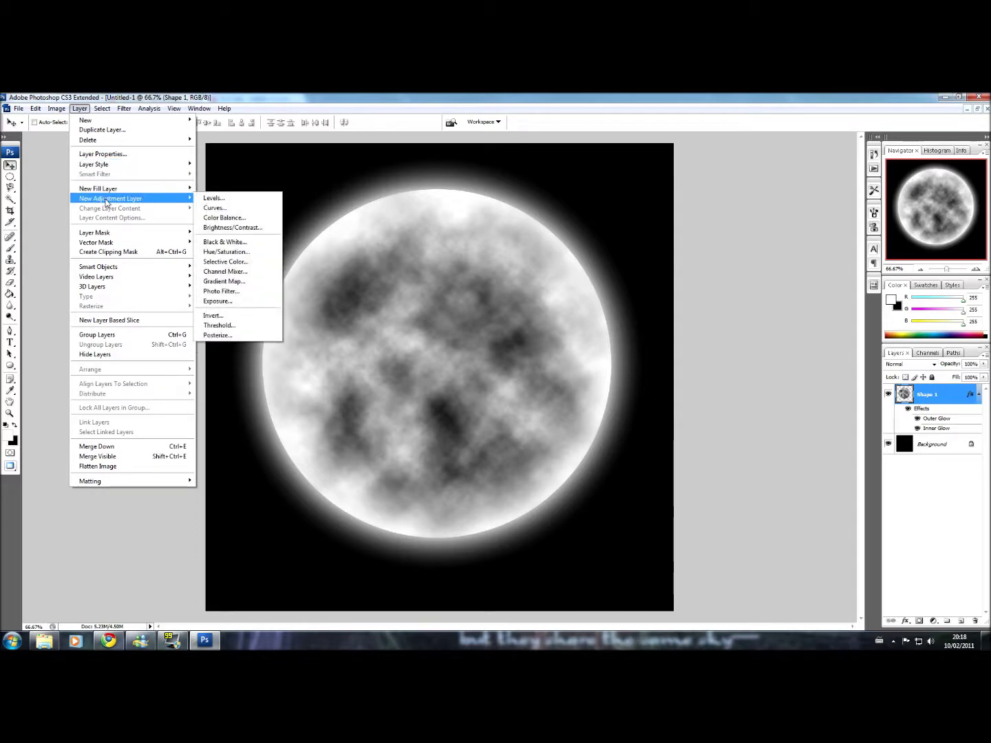
pyautogui.click(242, 252)
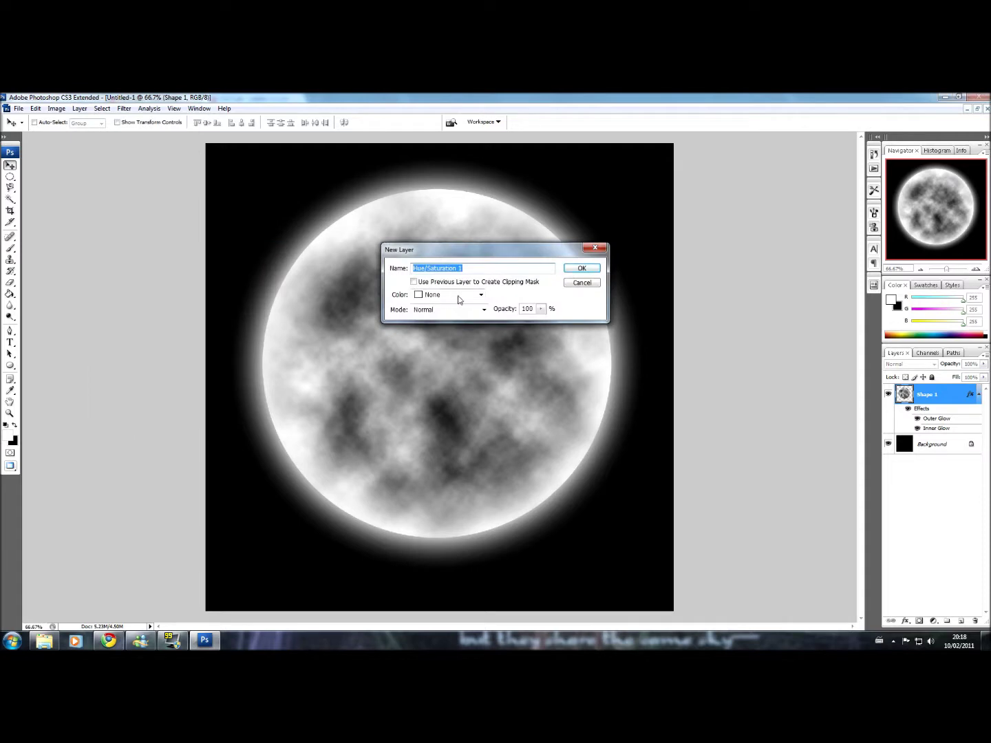
pyautogui.click(584, 269)
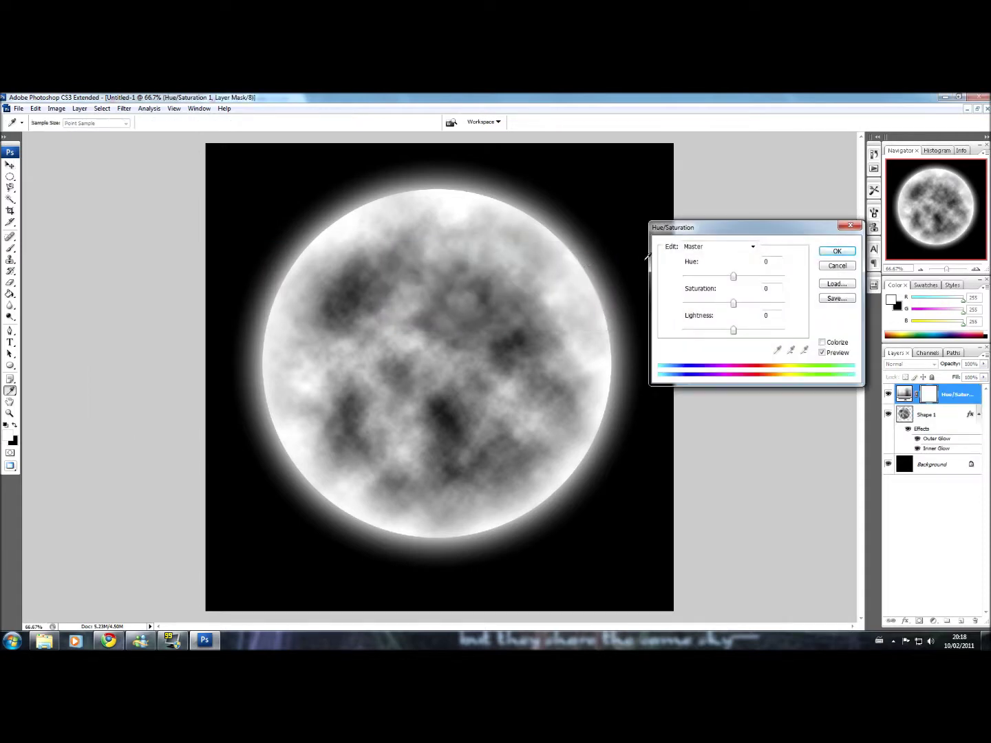
pyautogui.moveTo(727, 227); pyautogui.dragTo(655, 164)
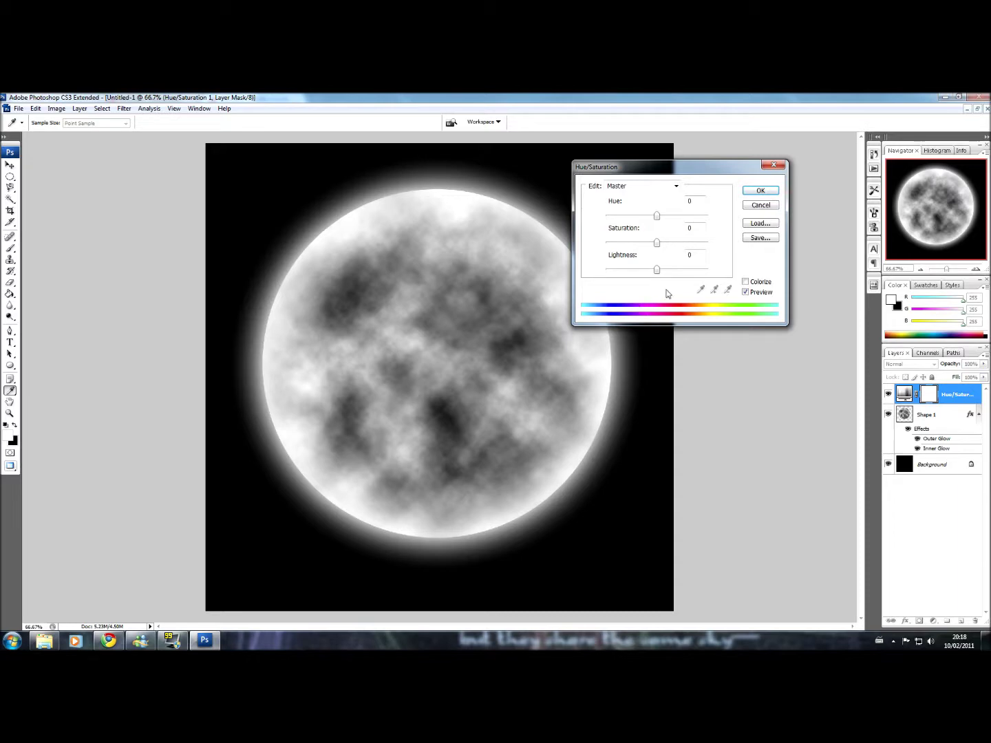
pyautogui.click(745, 282)
pyautogui.moveTo(694, 165); pyautogui.dragTo(777, 173)
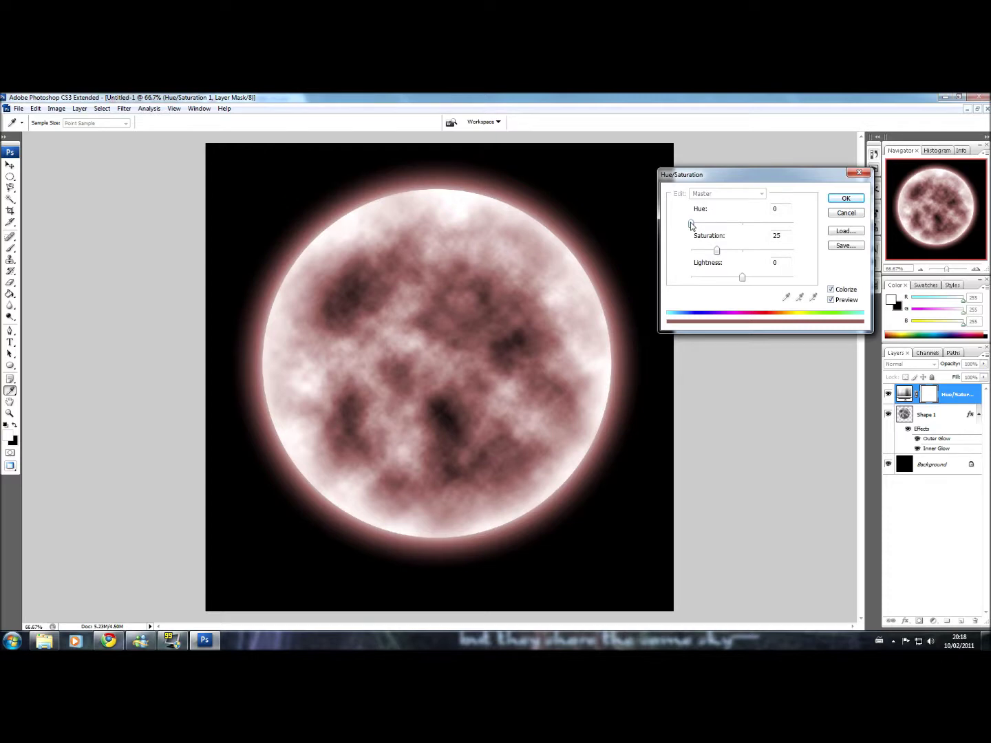
# Tint the moon blue with hue 207, saturation 58 and lightness -1, apply the adjustment, and nudge the Shape 1 layer slightly down and left
pyautogui.moveTo(692, 225); pyautogui.dragTo(750, 262)
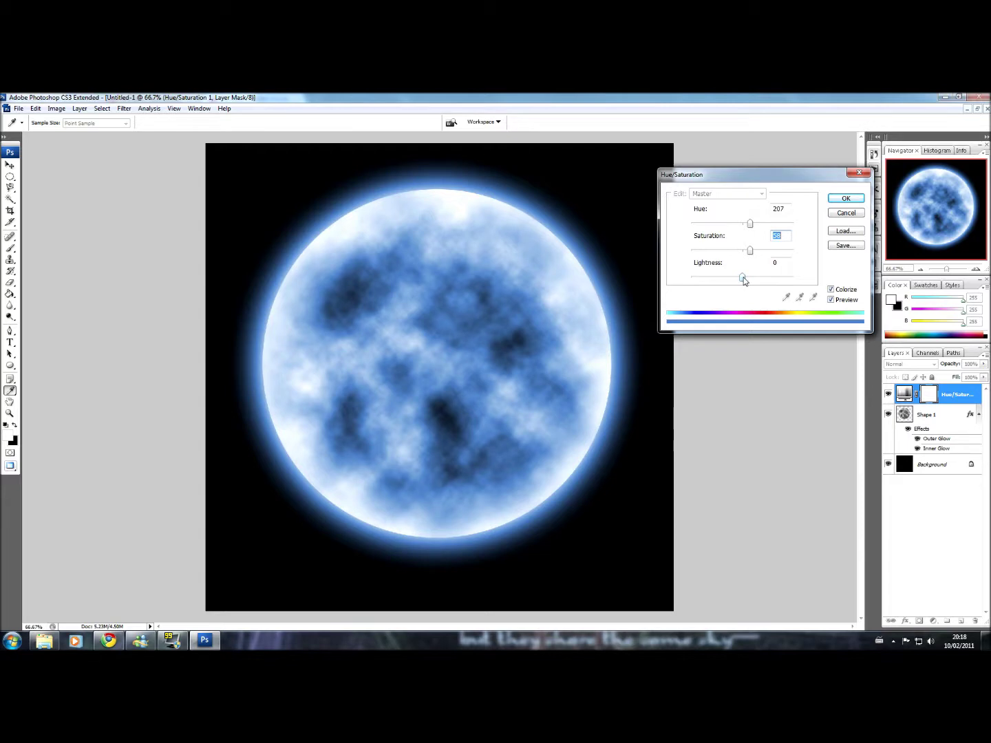
pyautogui.moveTo(743, 279)
pyautogui.mouseDown()
pyautogui.moveTo(803, 271)
pyautogui.moveTo(749, 281)
pyautogui.mouseUp()
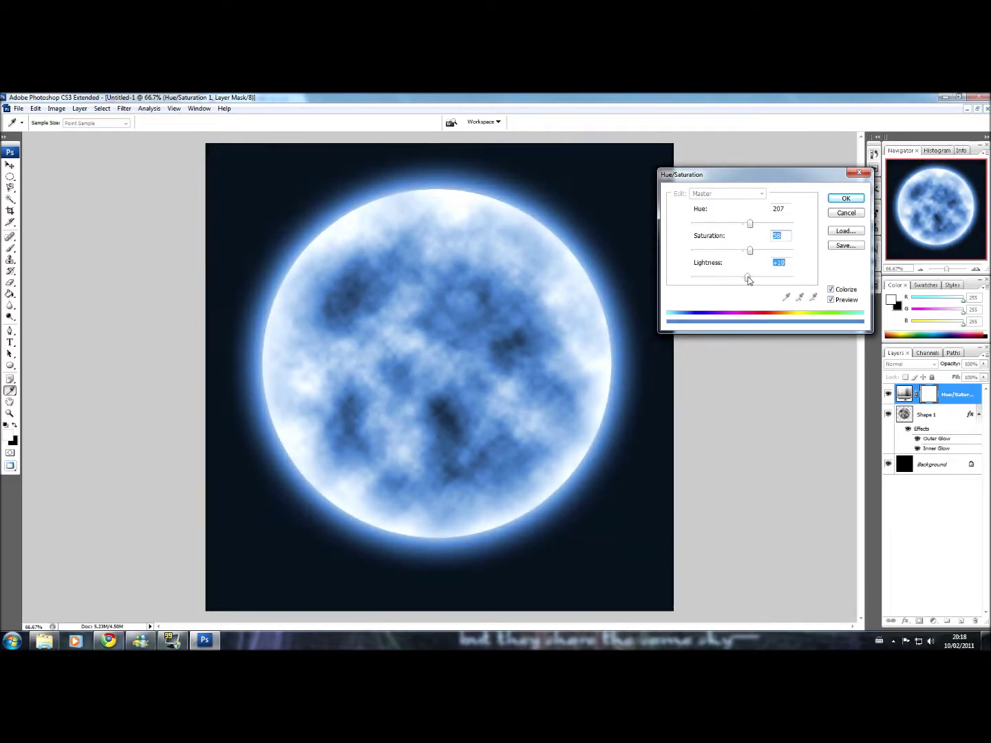
pyautogui.moveTo(748, 282); pyautogui.dragTo(743, 280)
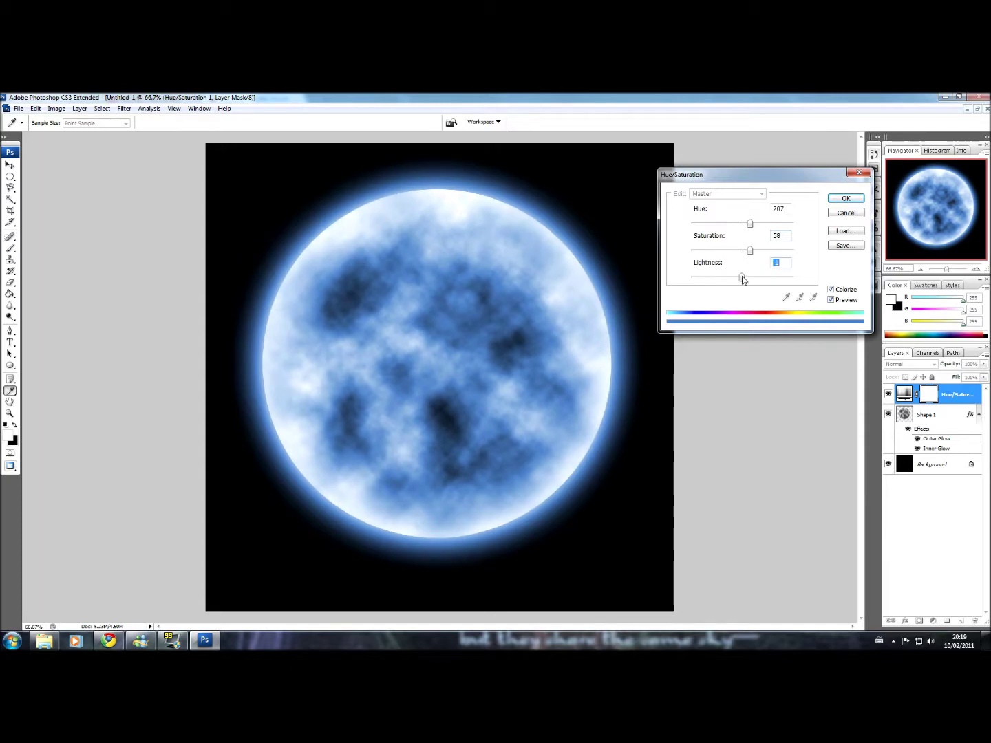
pyautogui.click(832, 202)
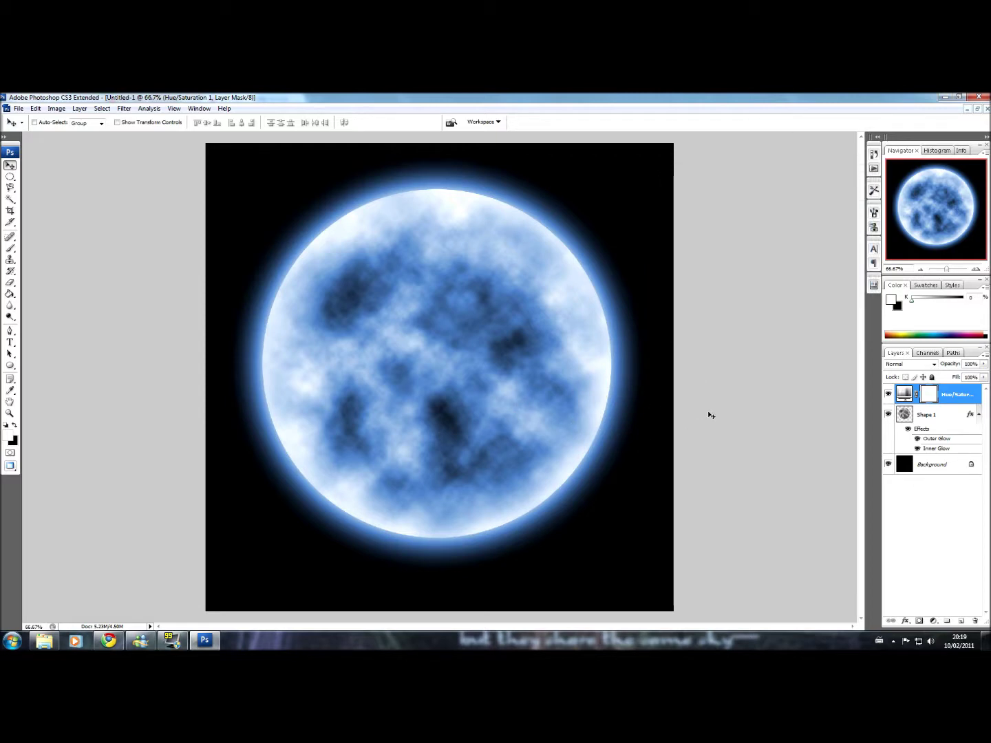
pyautogui.click(917, 424)
pyautogui.moveTo(422, 394)
pyautogui.mouseDown()
pyautogui.moveTo(382, 389)
pyautogui.moveTo(424, 413)
pyautogui.moveTo(412, 396)
pyautogui.mouseUp()
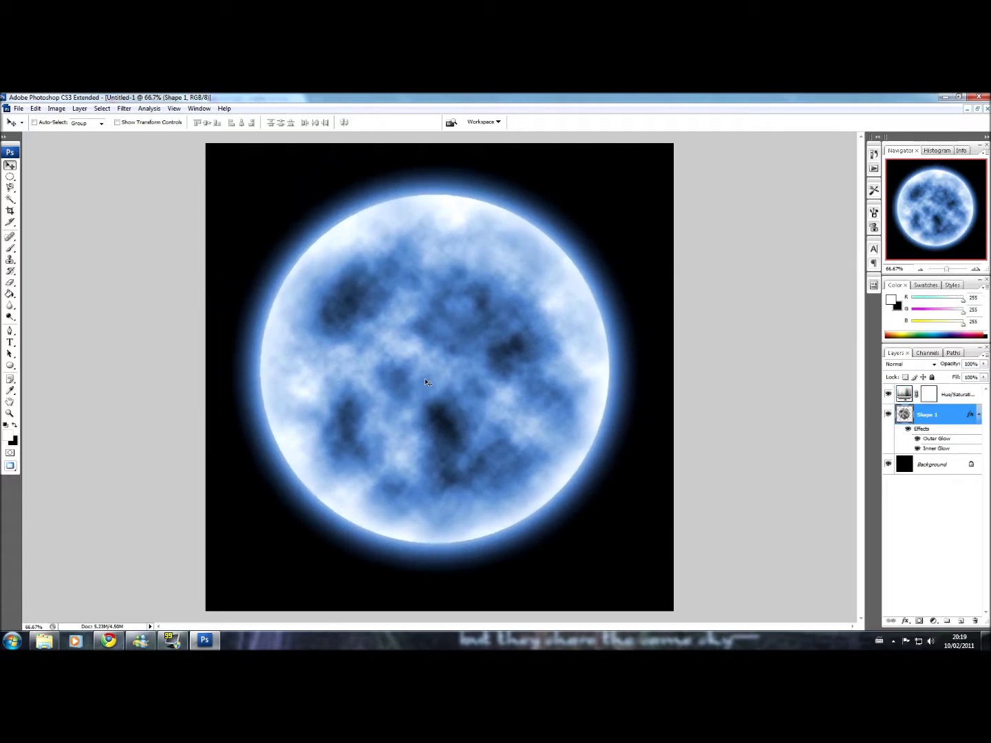